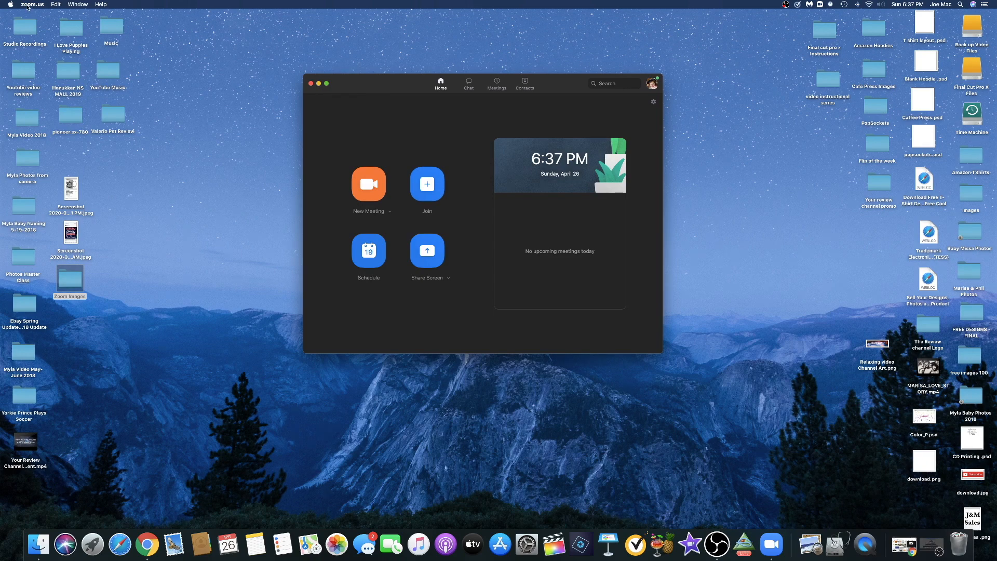
Open the Zoom preferences and go to the Virtual Background settings.
click(28, 5)
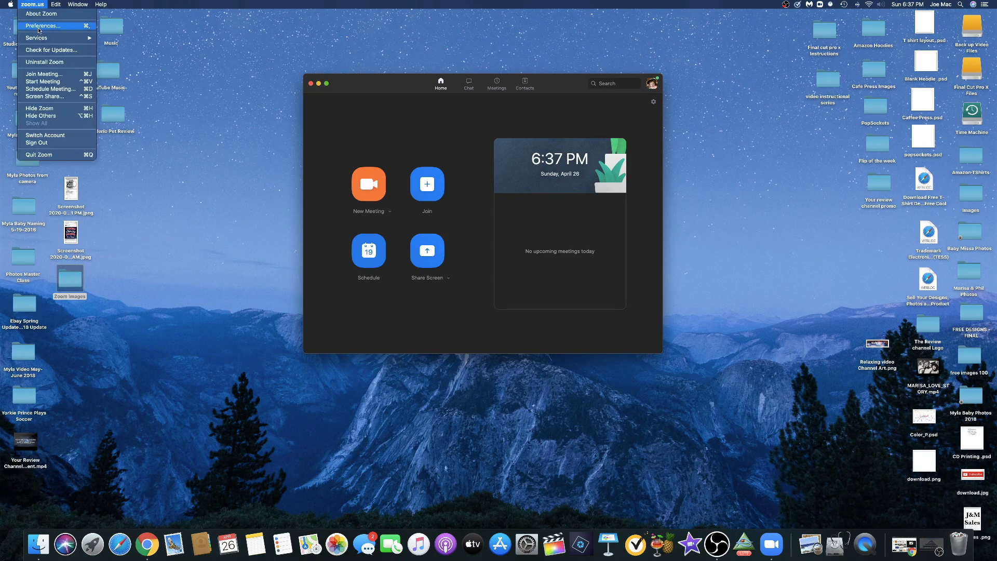
click(39, 27)
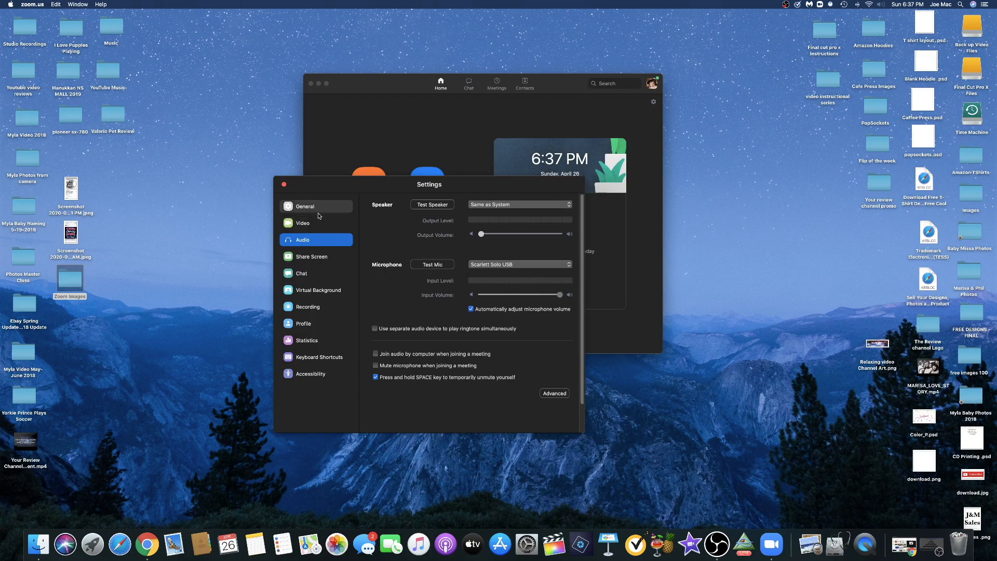
drag(329, 191, 329, 190)
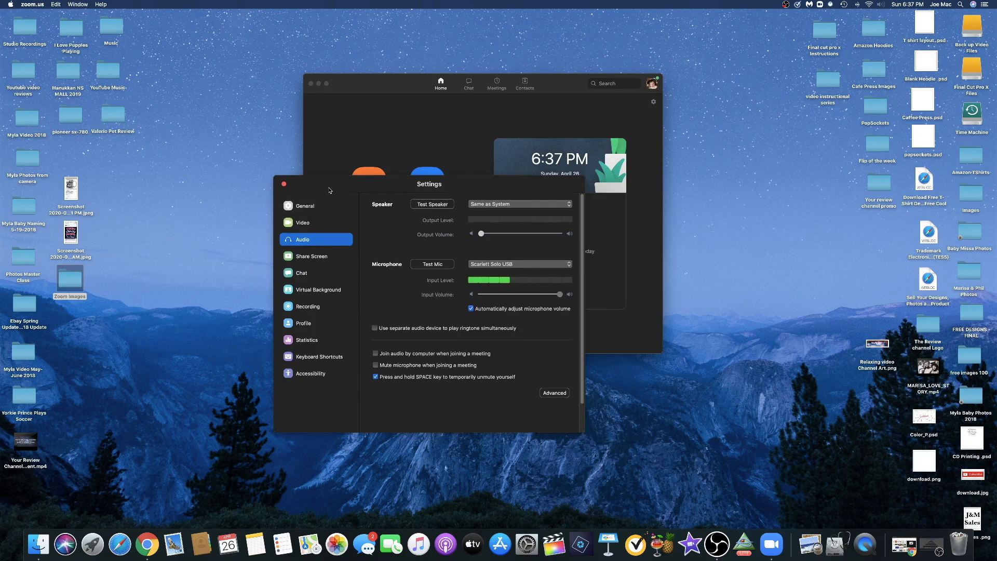
click(324, 290)
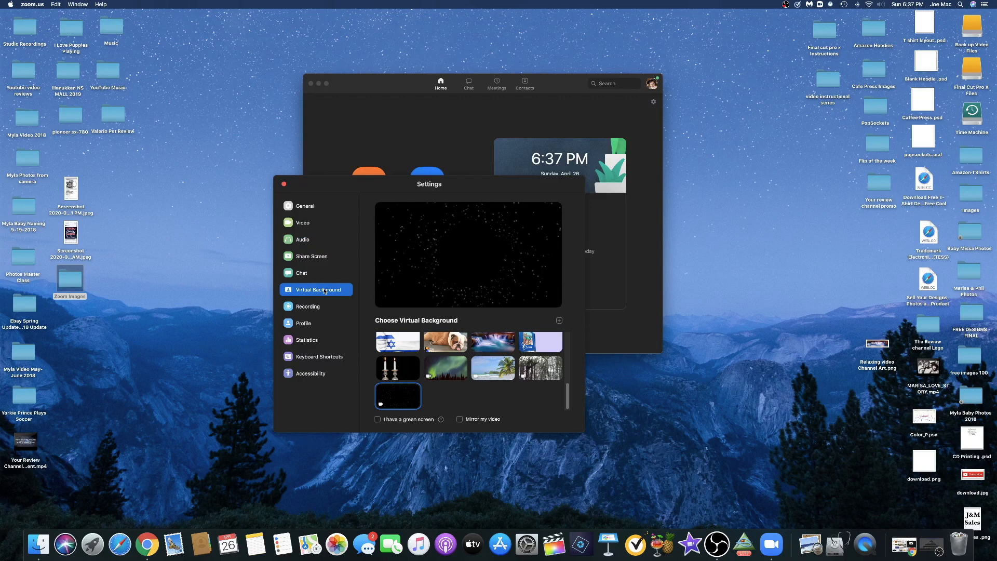
Try None, the bridge, the grass, the Earth and the pizza image in turn as the virtual background.
scroll(429, 388, up, 5)
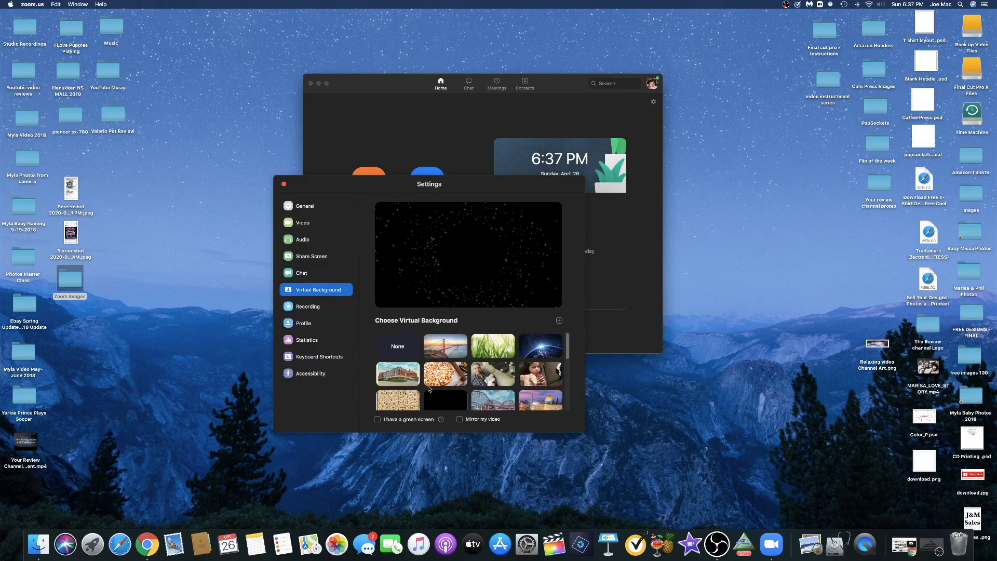
click(398, 346)
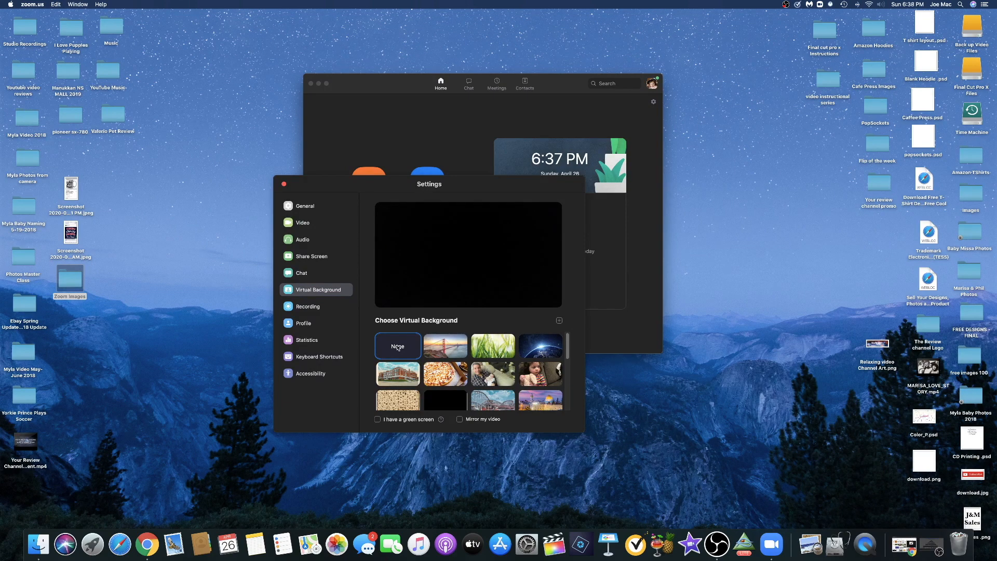
drag(481, 188, 505, 182)
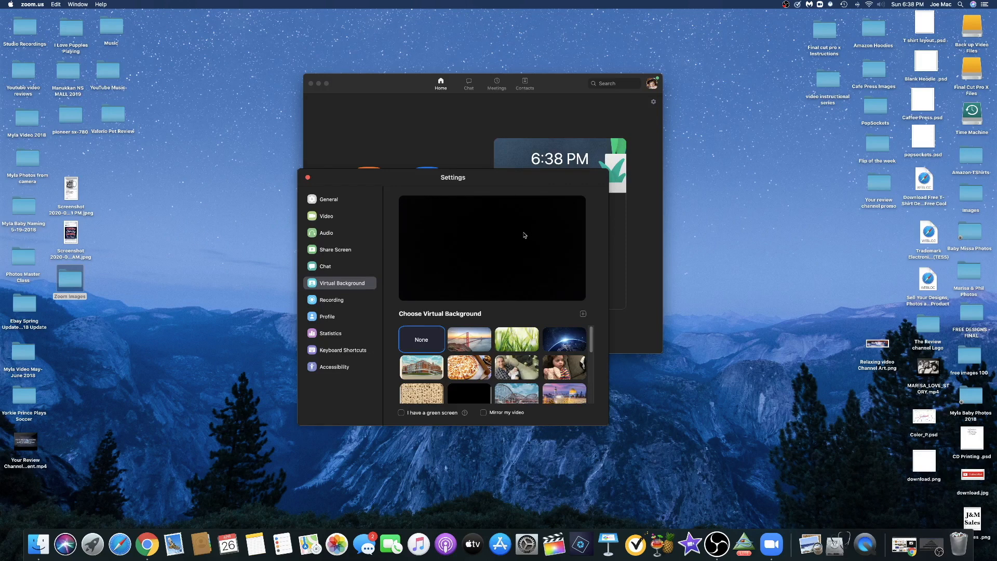
click(475, 340)
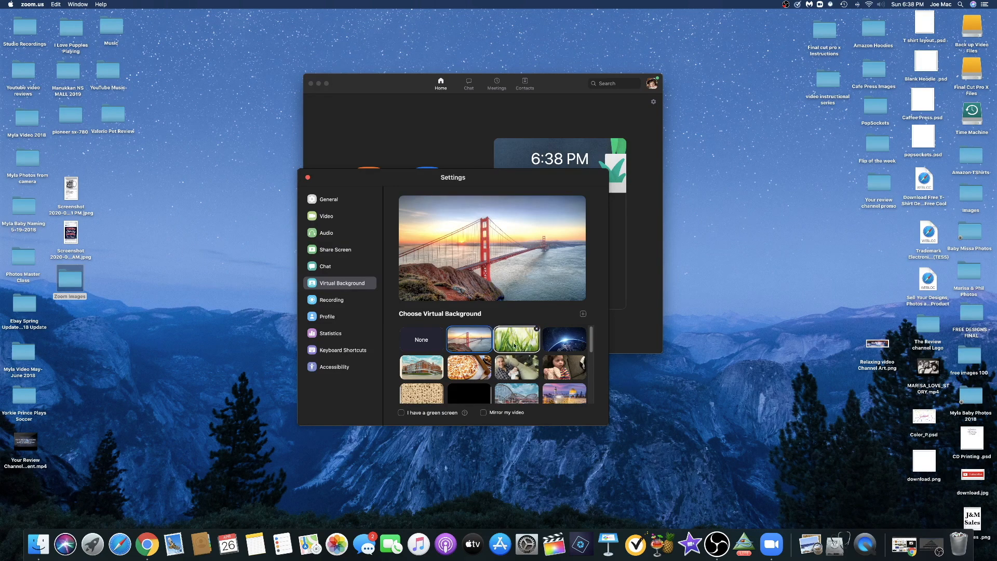
click(520, 345)
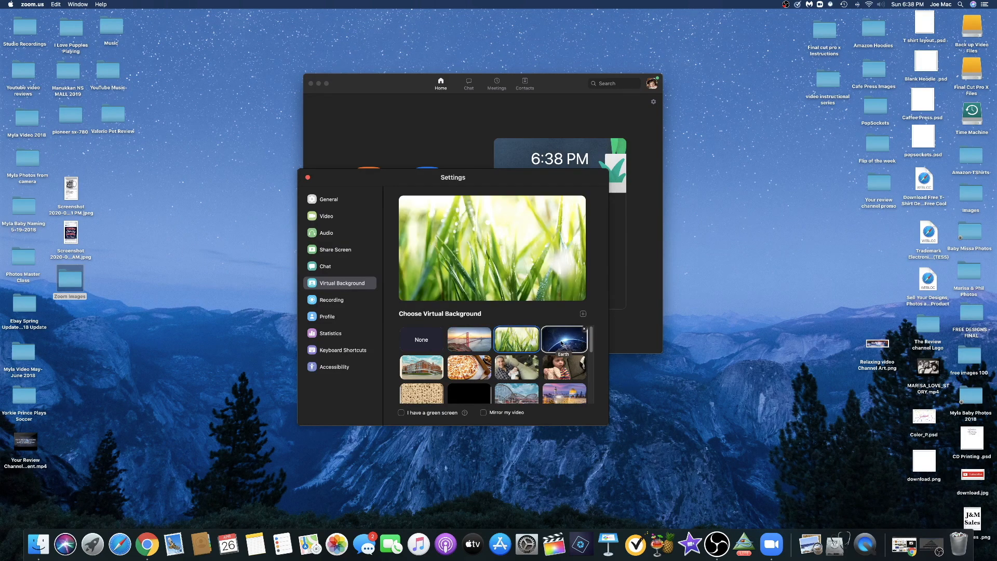
click(563, 343)
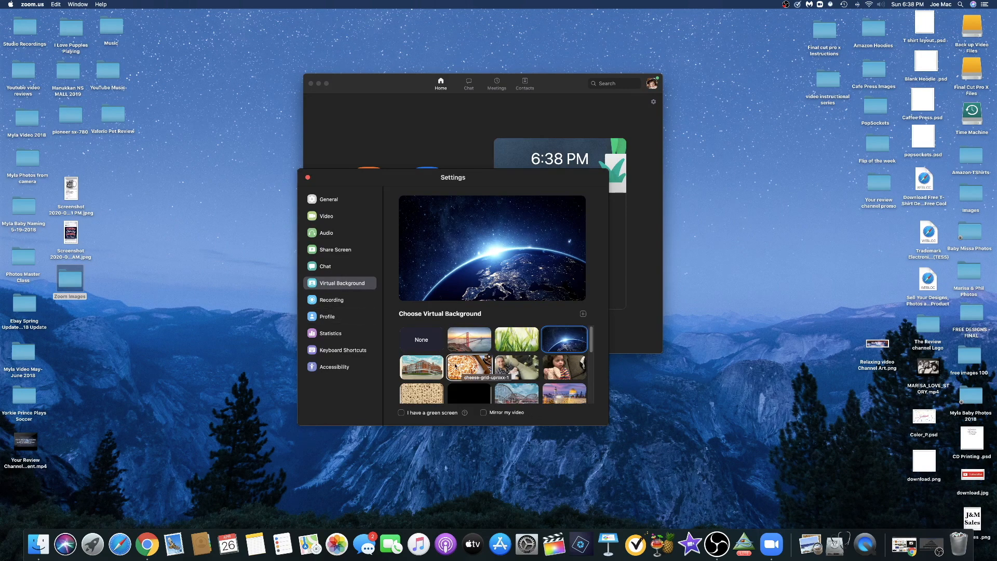
click(455, 365)
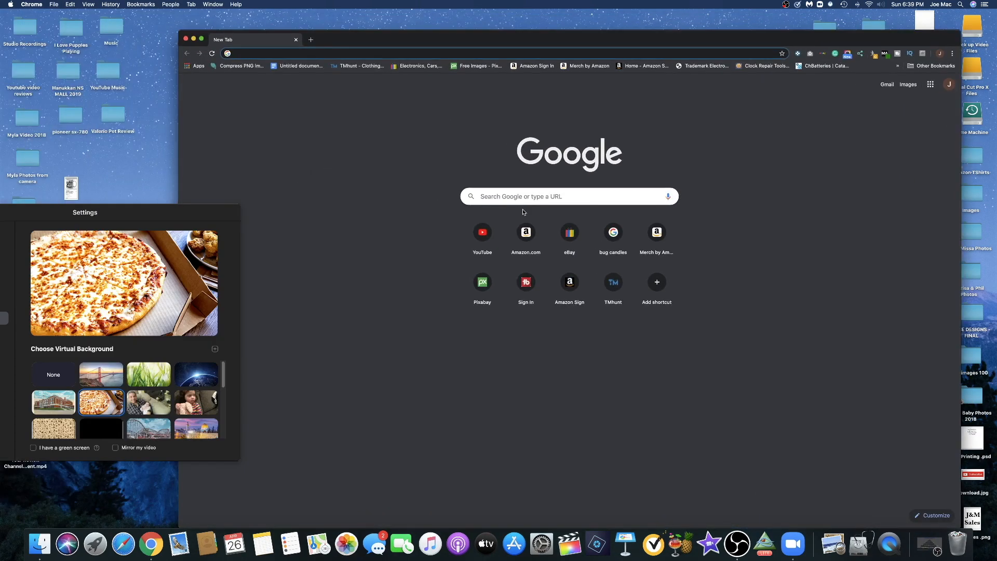
Search Google for "chicken" in Chrome and show the image results, moving the Settings window aside.
click(520, 197)
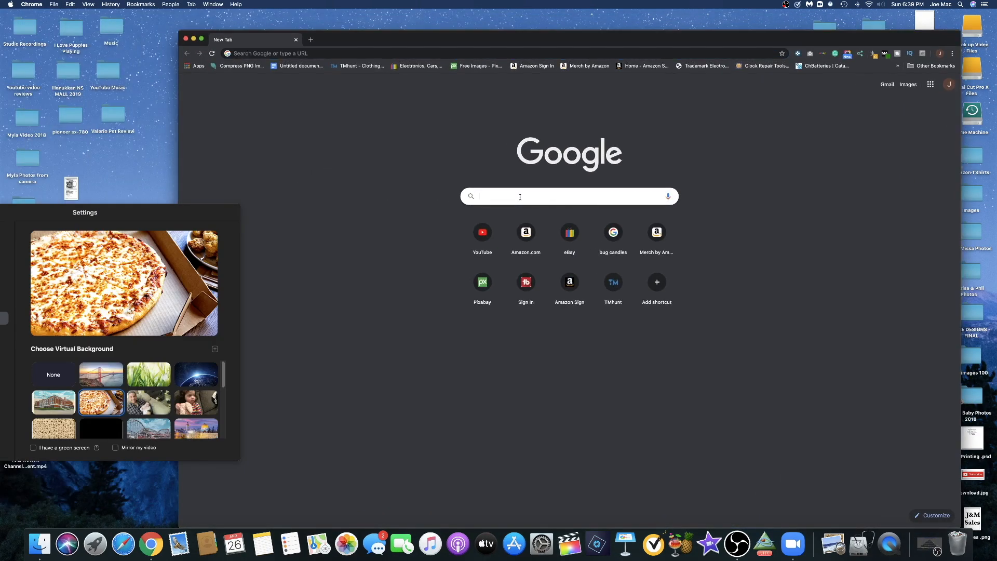
text(chi)
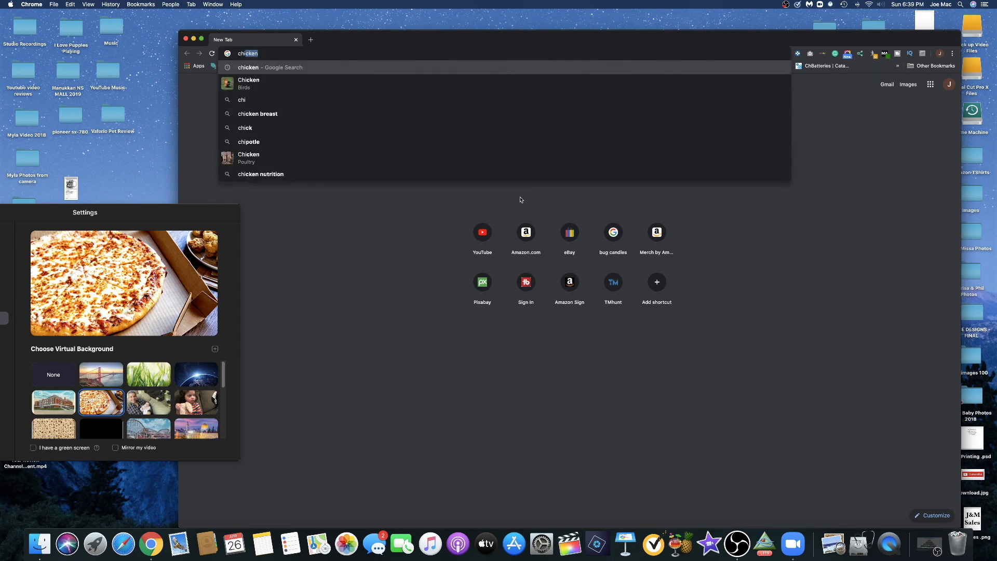
text(cken)
key(Return)
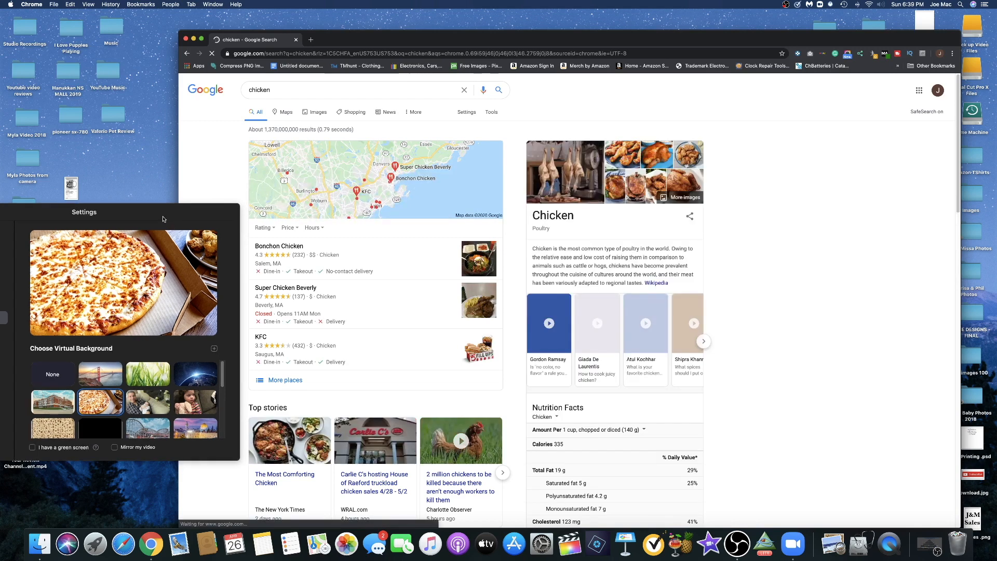
drag(167, 216, 100, 197)
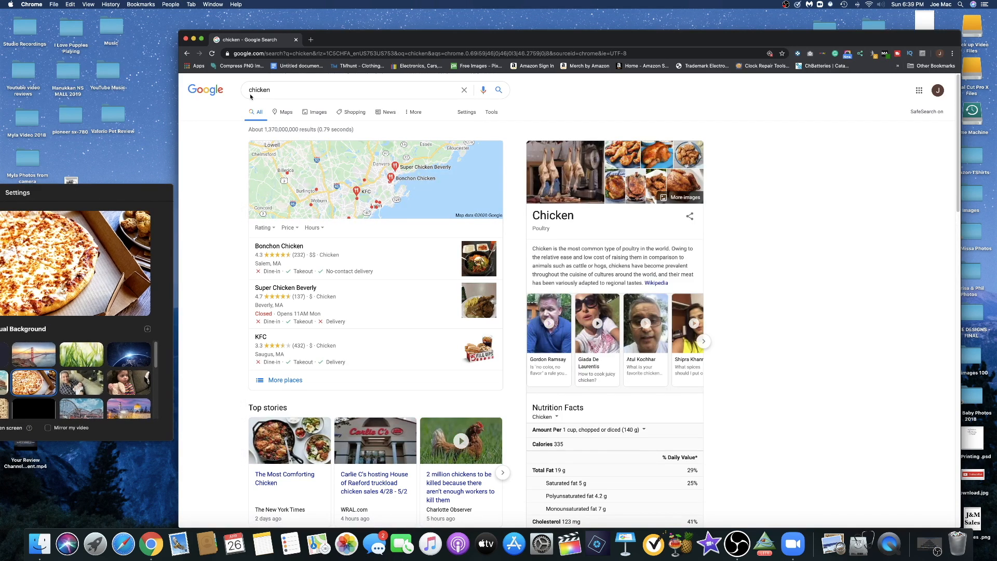
click(315, 113)
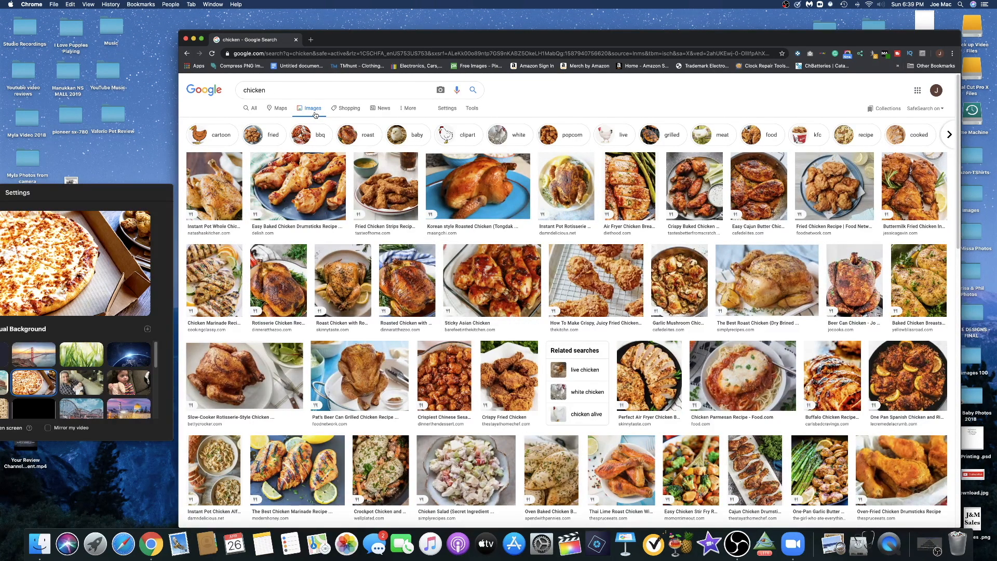
Filter the chicken image results by usage rights to Labeled for Reuse.
click(470, 109)
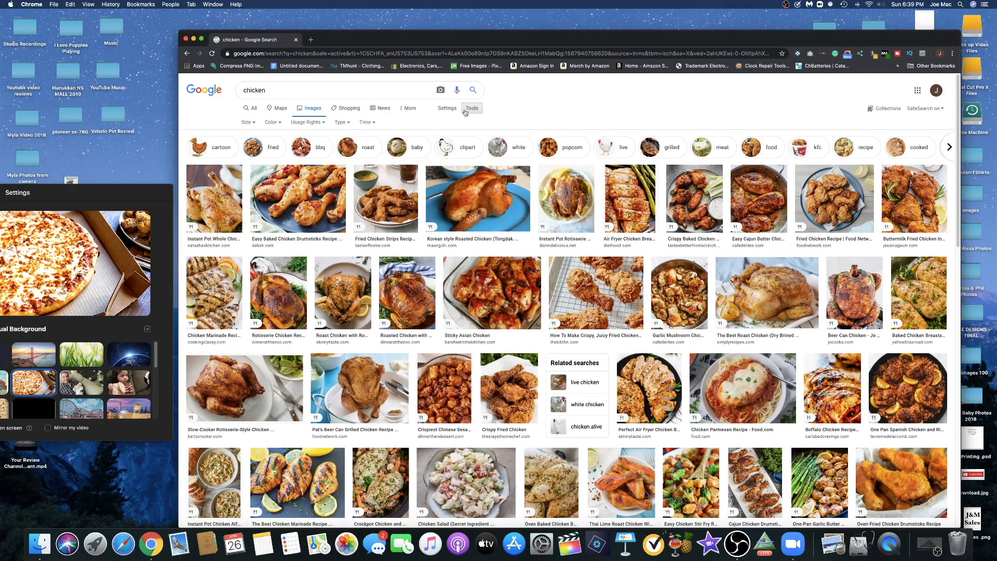
click(318, 123)
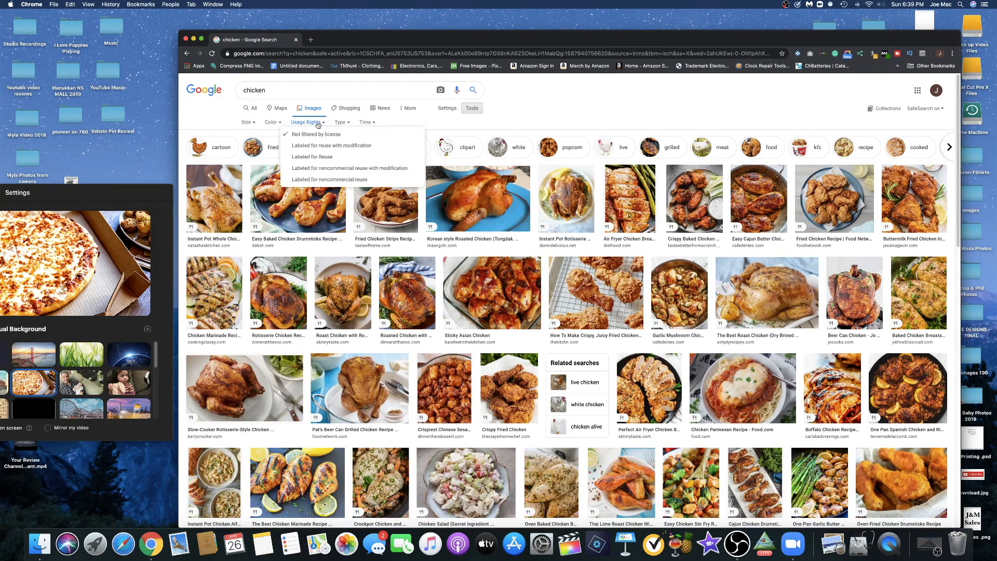
click(314, 157)
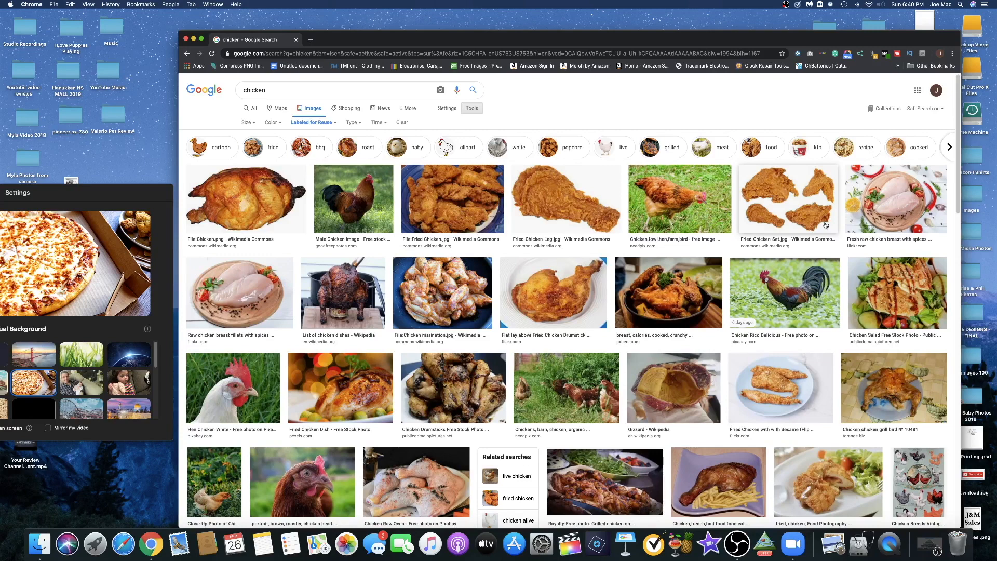
Open the Wikimedia Commons page of Fried-Chicken-Leg.jpg from the results and save the image to the desktop.
click(559, 201)
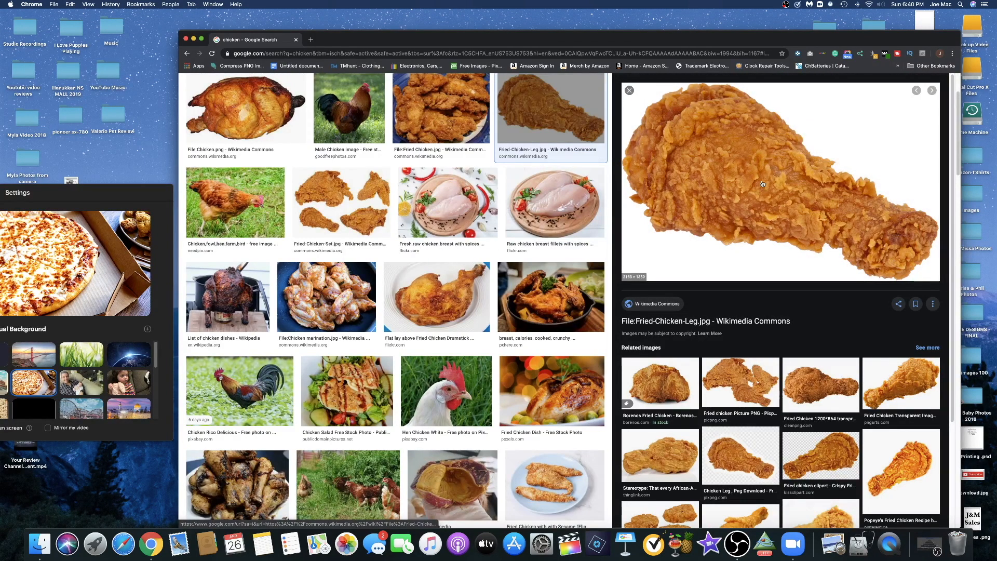
drag(771, 181, 287, 208)
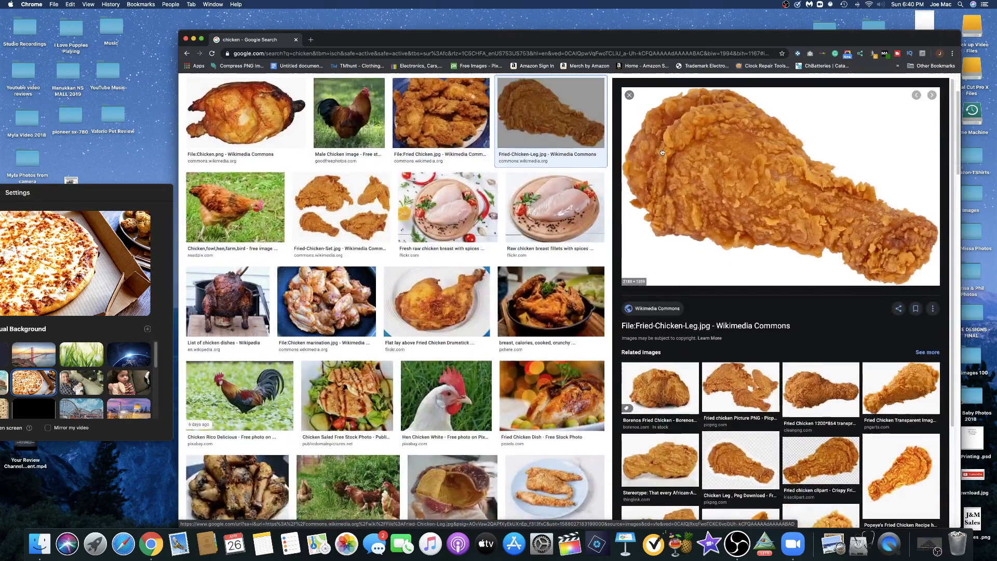
scroll(745, 270, up, 3)
click(745, 270)
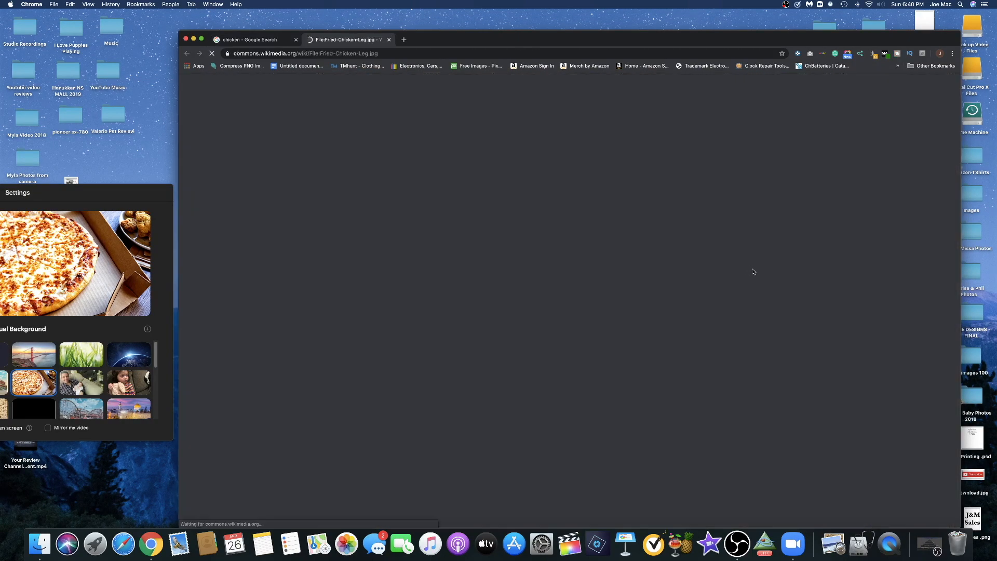
drag(357, 232, 139, 163)
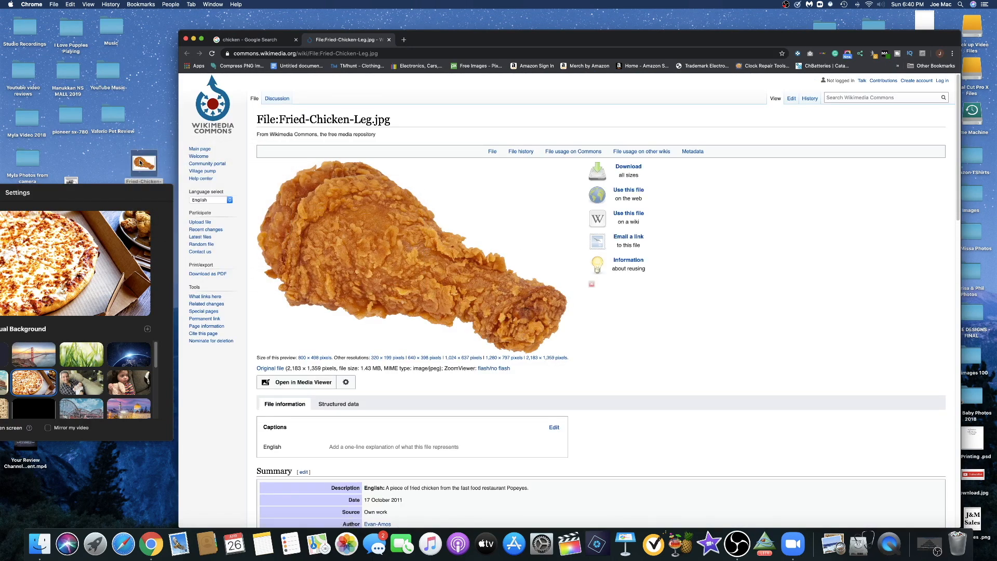
drag(154, 198, 154, 223)
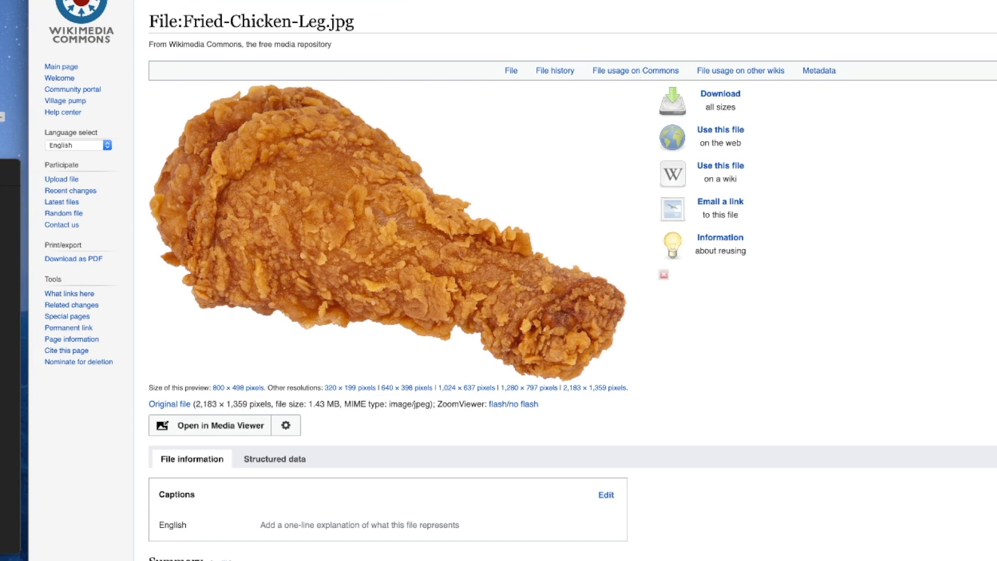
Bring Zoom's Settings window over the web page and view the options for adding a background image or video.
drag(0, 171, 466, 127)
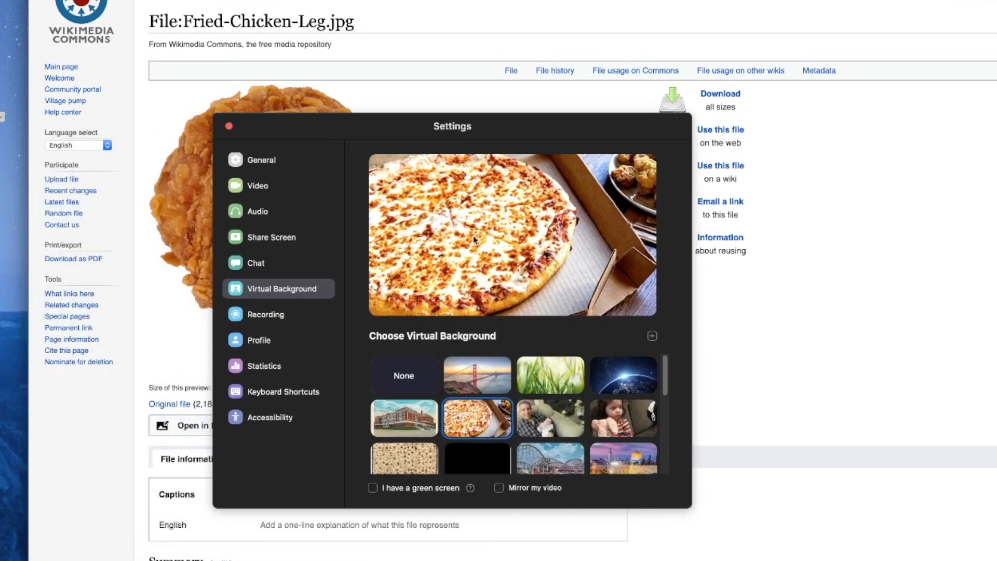
click(652, 337)
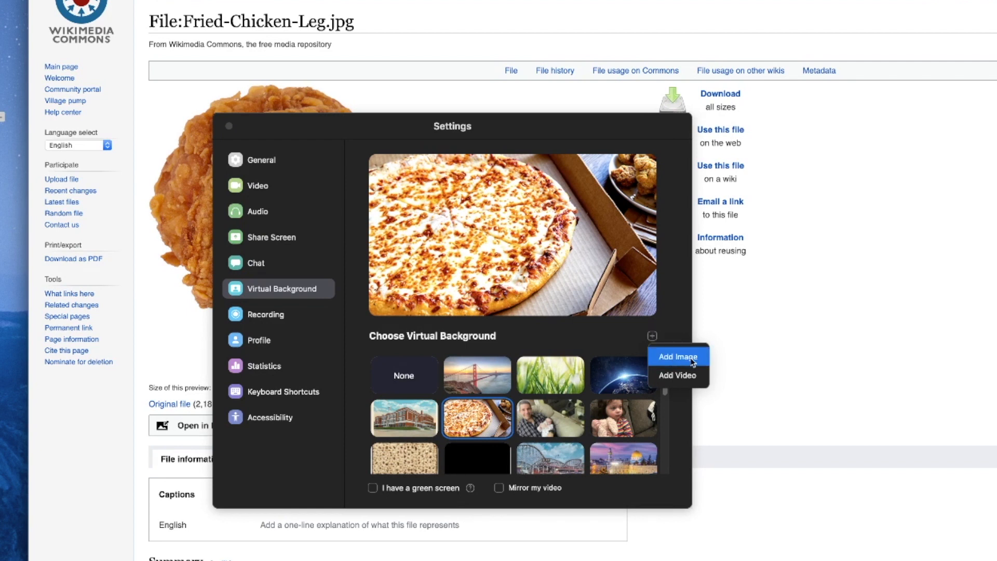
click(683, 422)
Try the black image and the Star - 9380.mp4 video as the virtual background.
click(482, 461)
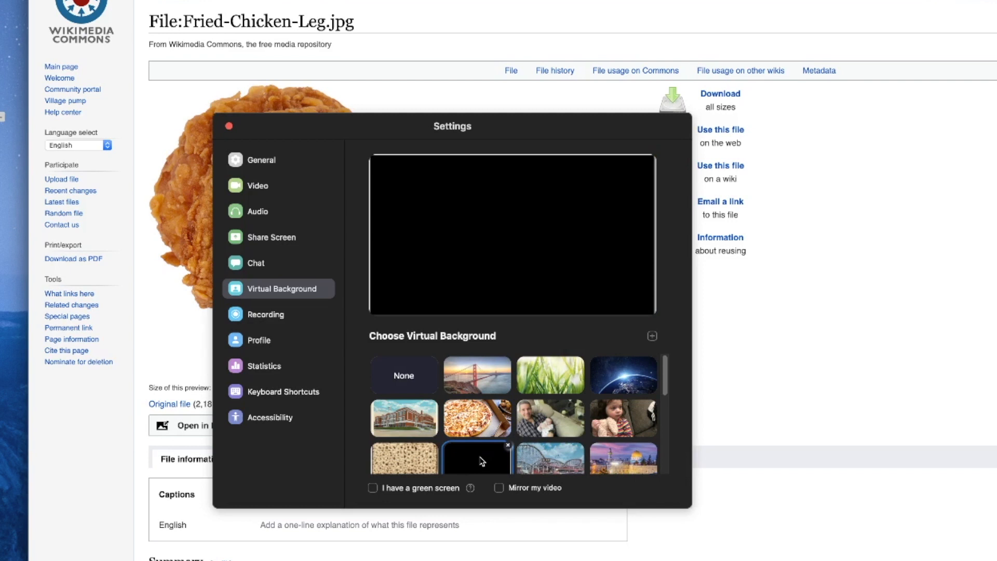
scroll(482, 460, down, 6)
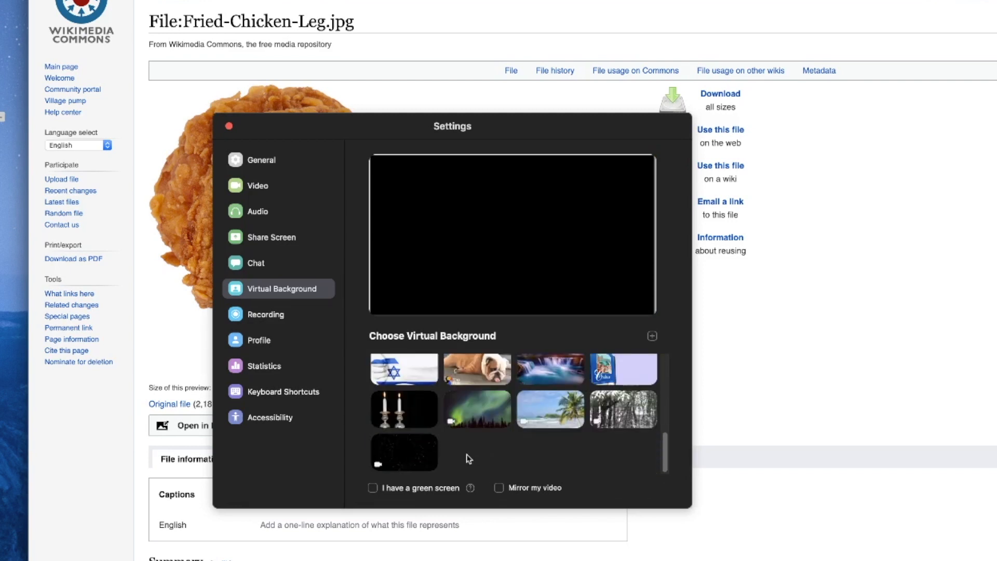
click(415, 460)
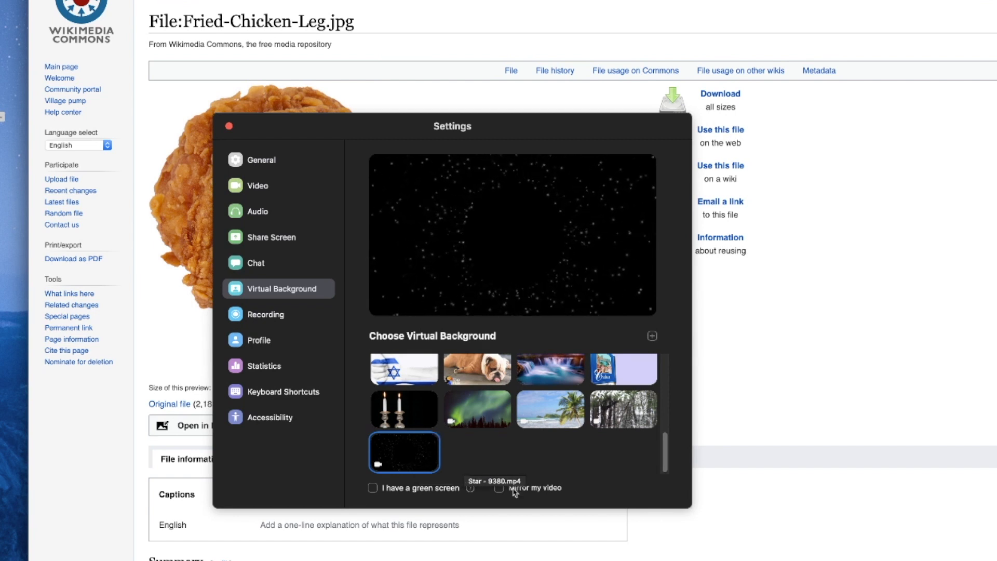
View the green screen hint and apply the snowy forest video as the virtual background.
click(470, 487)
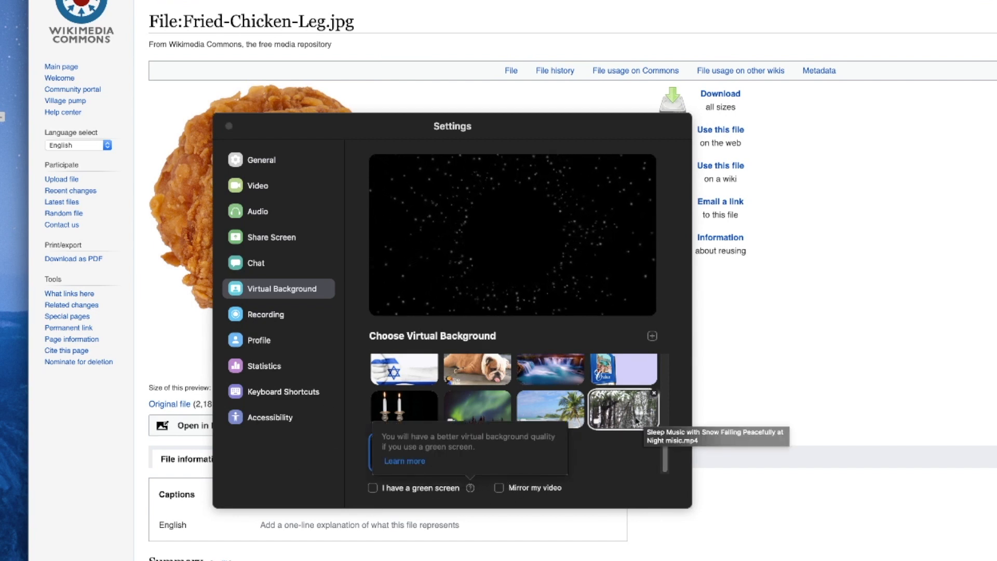
click(617, 463)
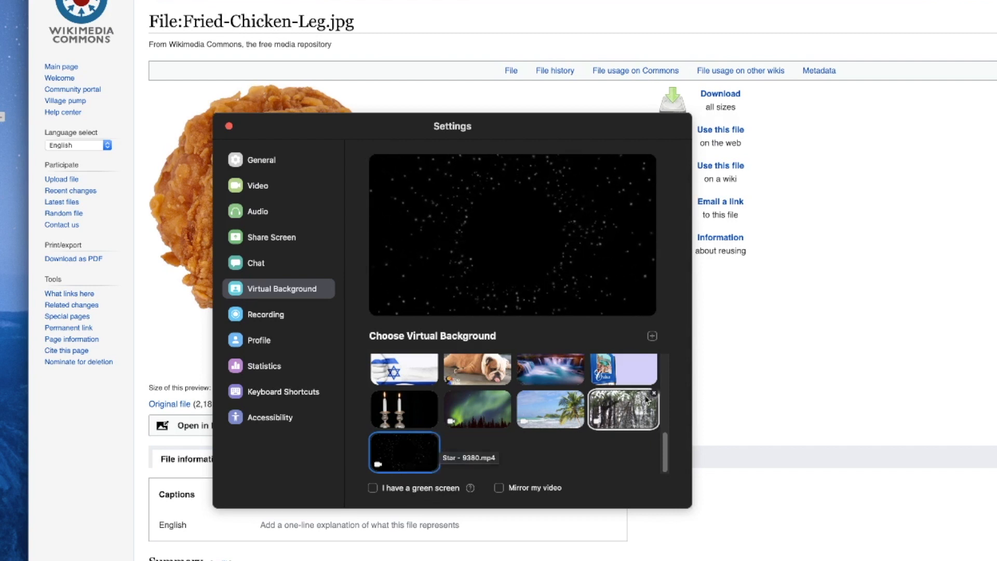
click(638, 414)
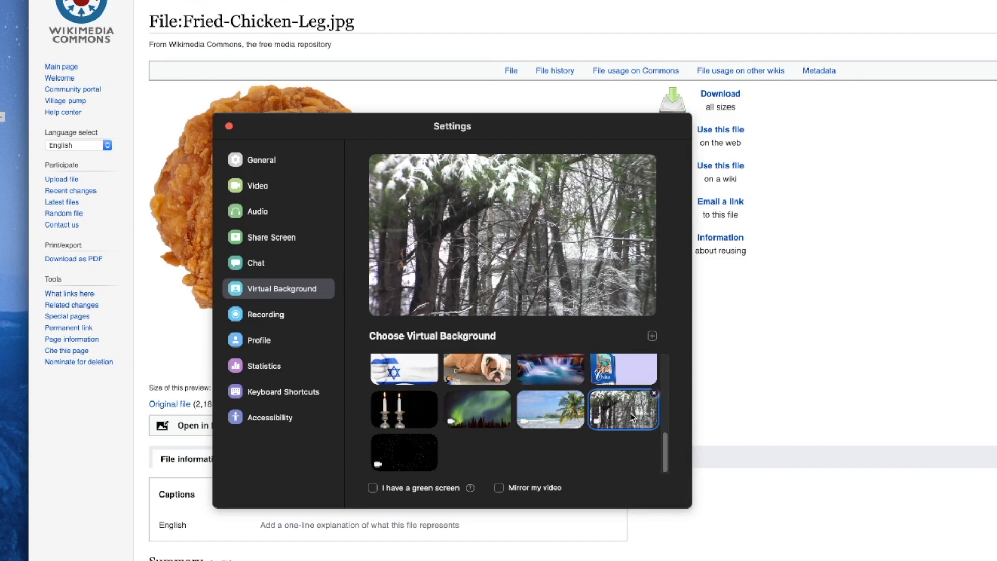
Add the image Fried-Chicken-Leg.jpg from the Desktop as a new virtual background.
click(2, 96)
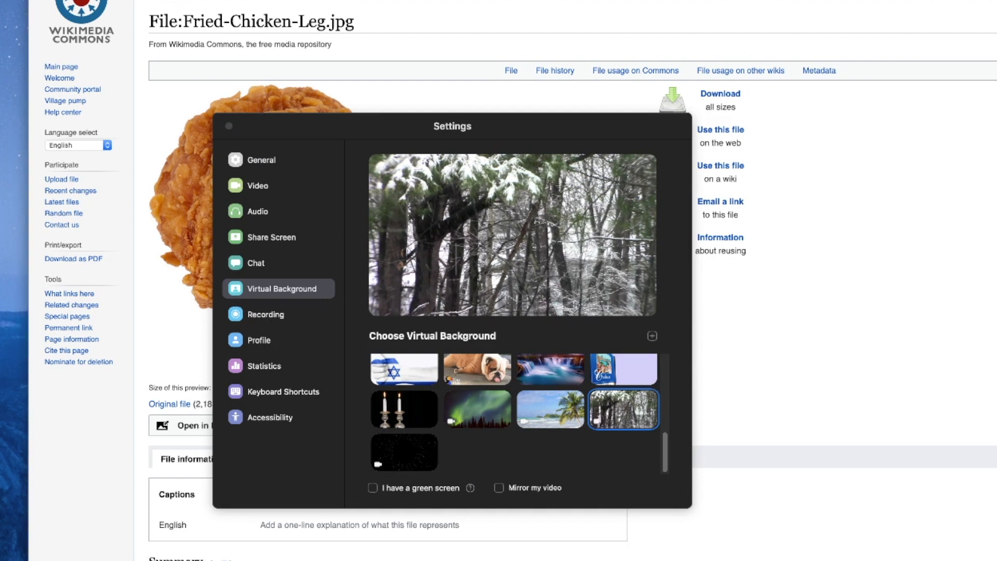
click(652, 336)
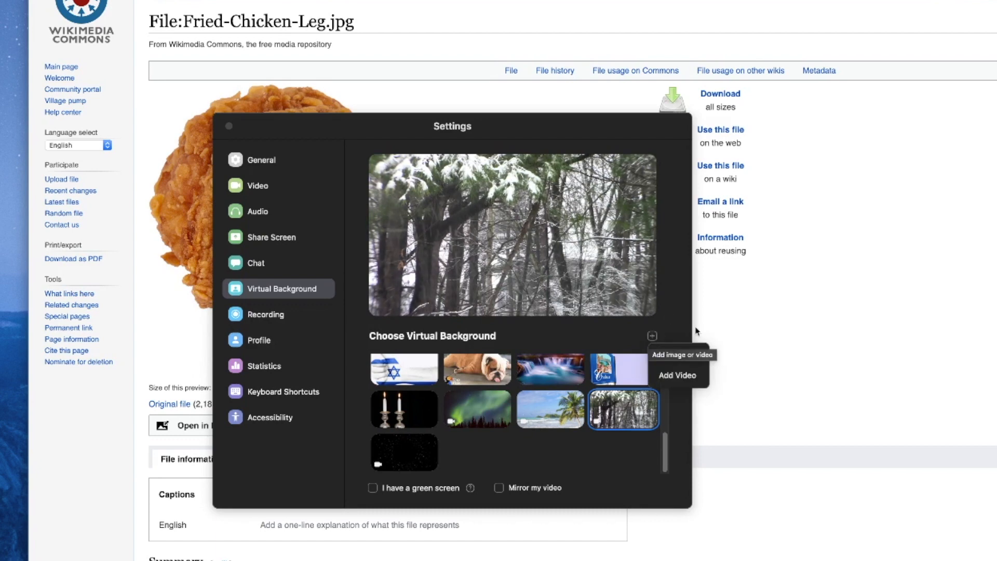
click(683, 357)
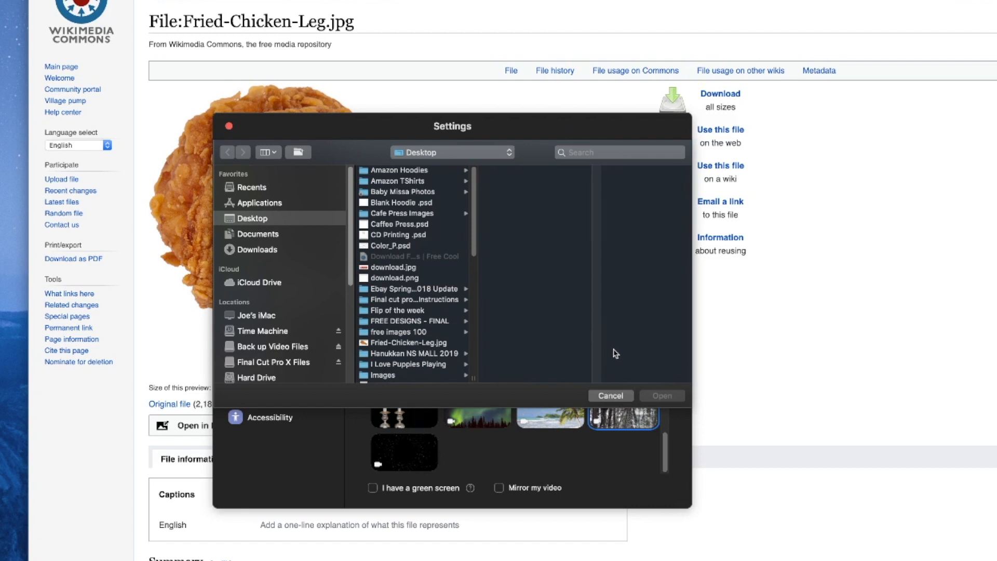
scroll(416, 314, down, 10)
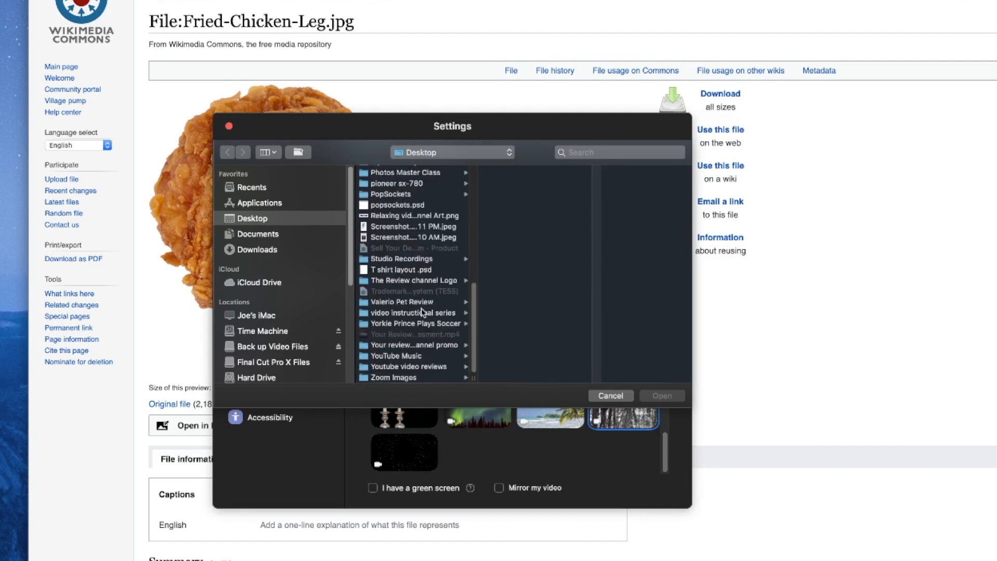
drag(474, 321, 480, 292)
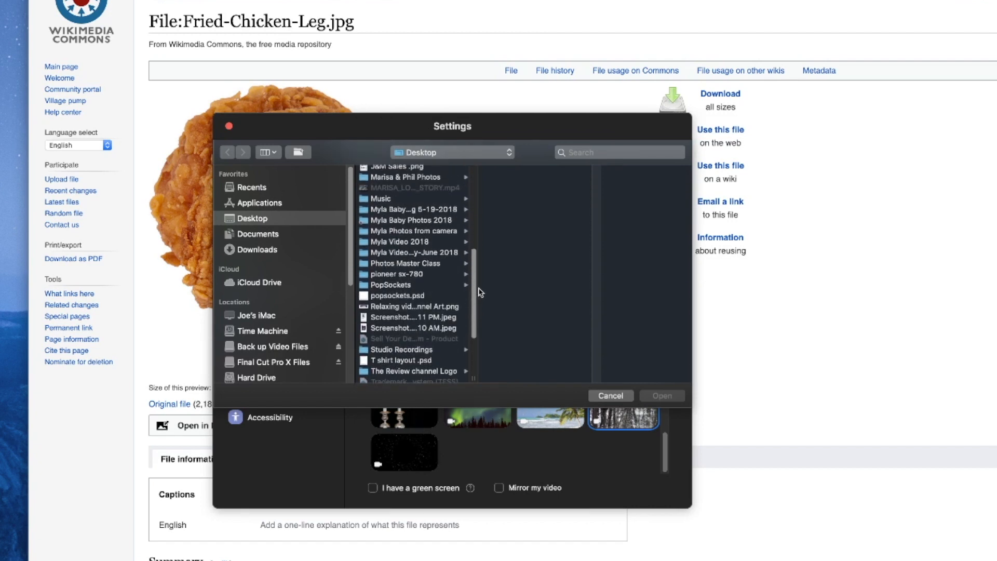
scroll(478, 290, up, 3)
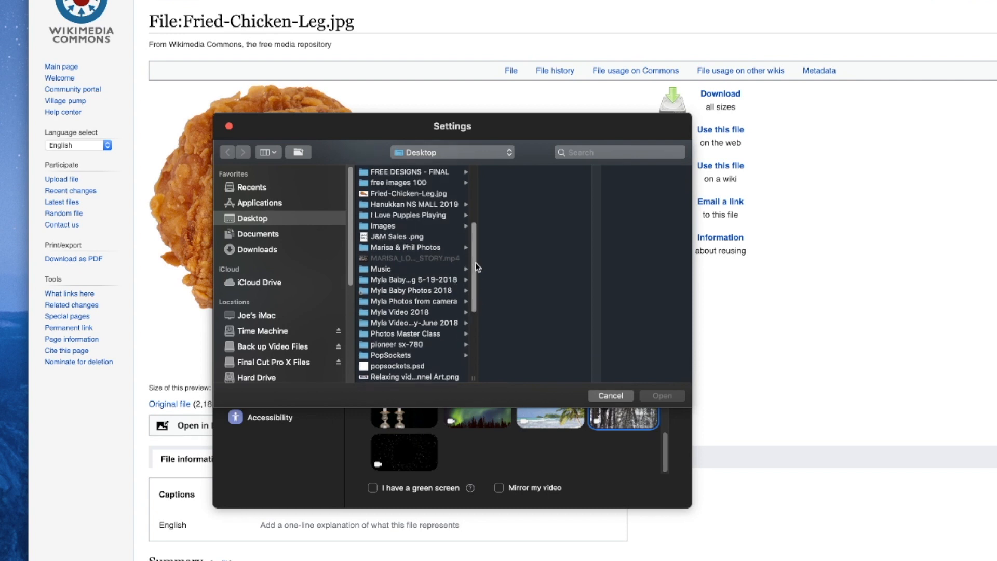
click(387, 195)
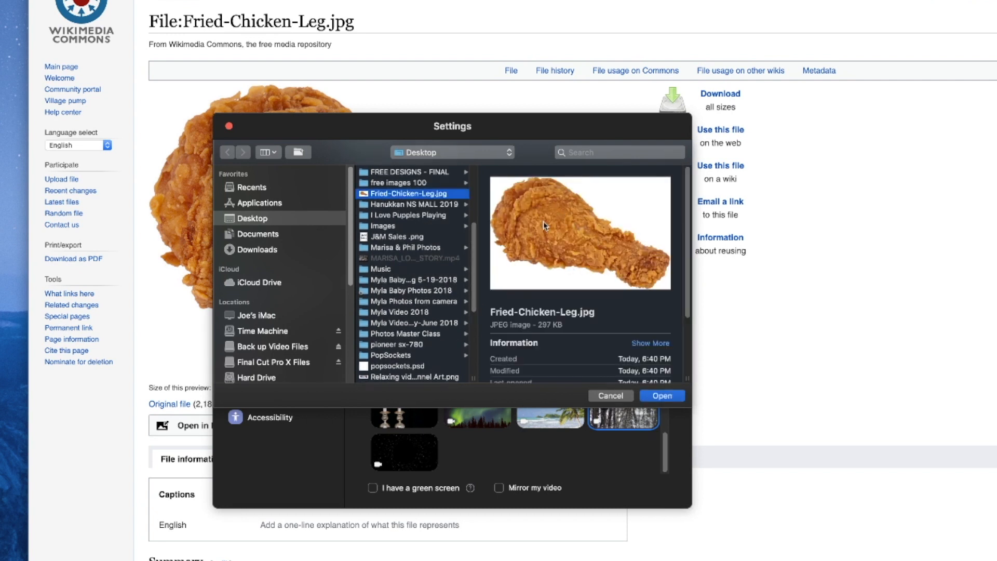
click(652, 396)
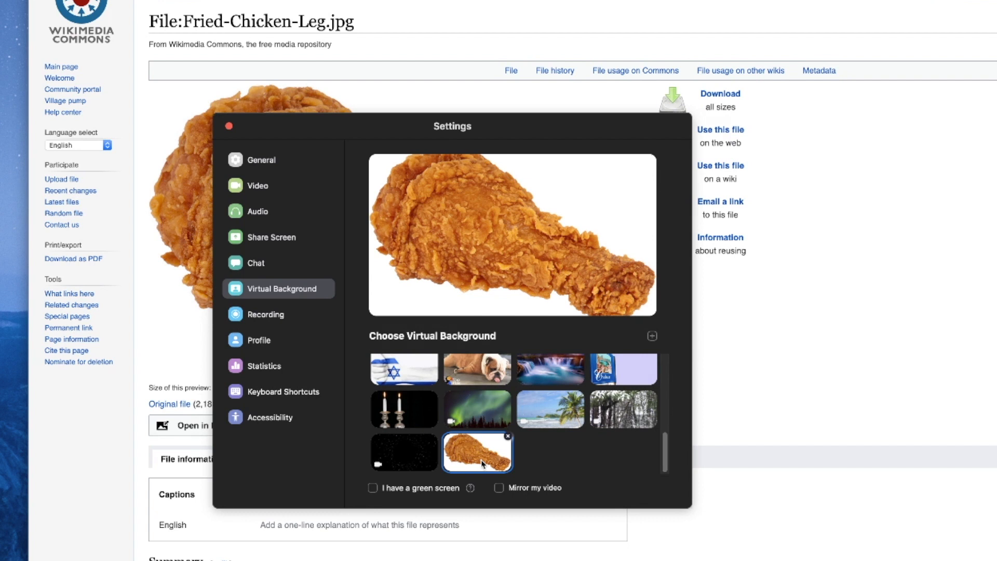
Try the Chelsea sign, the palm beach video and the candlesticks as the virtual background, and switch back to the fried chicken image.
click(634, 375)
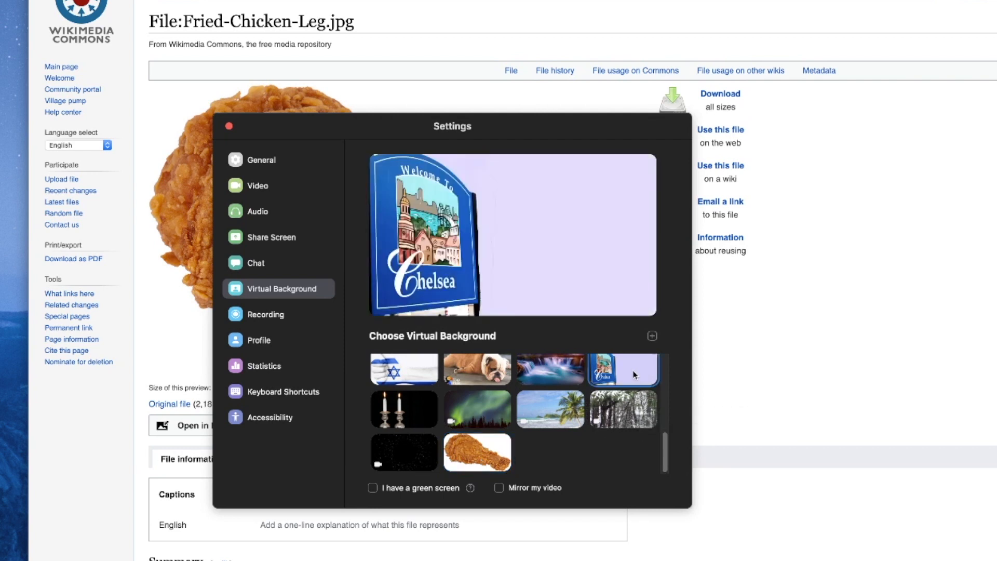
click(560, 413)
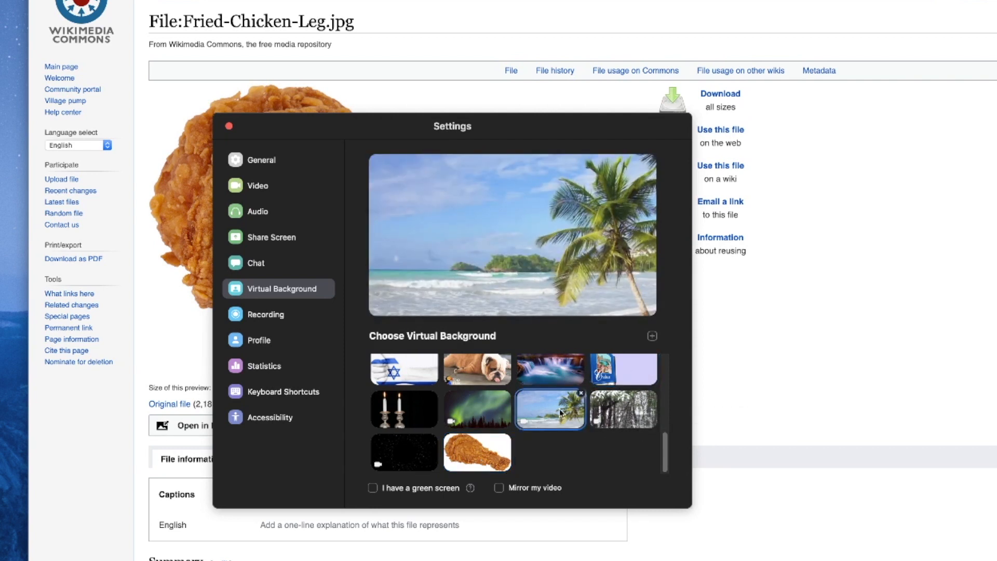
click(435, 417)
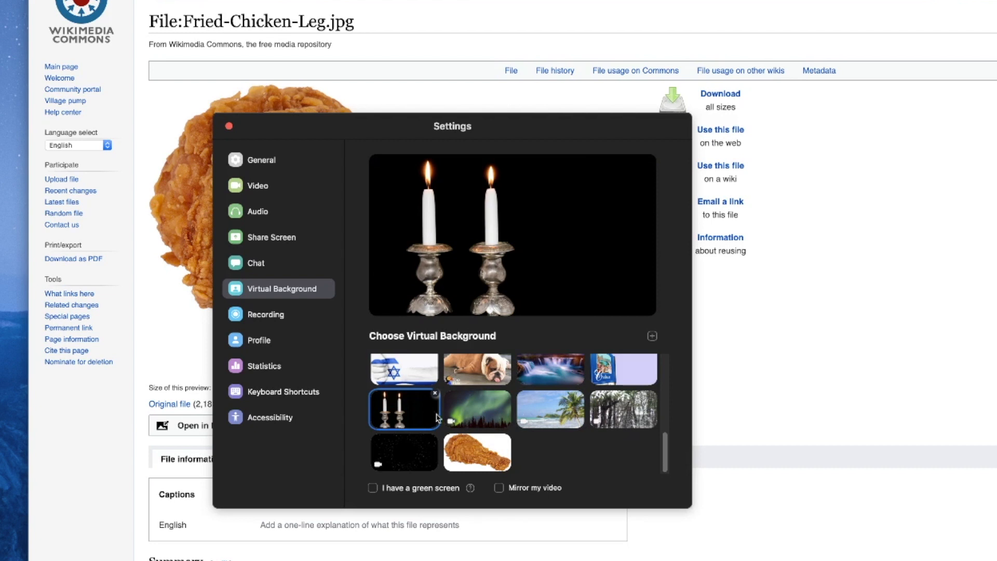
click(478, 450)
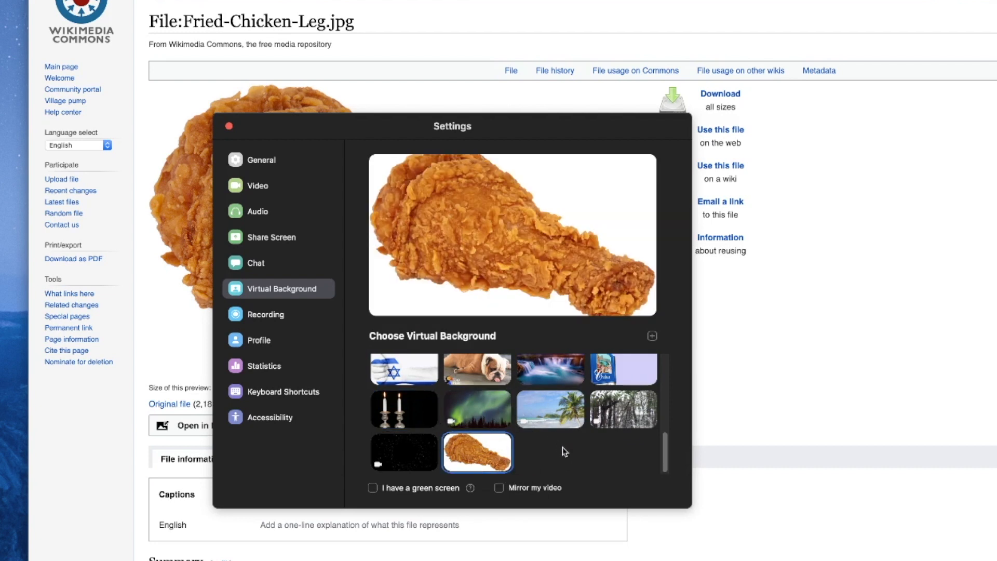
Set the virtual background to None and reapply the fried chicken image.
scroll(519, 416, up, 10)
click(408, 370)
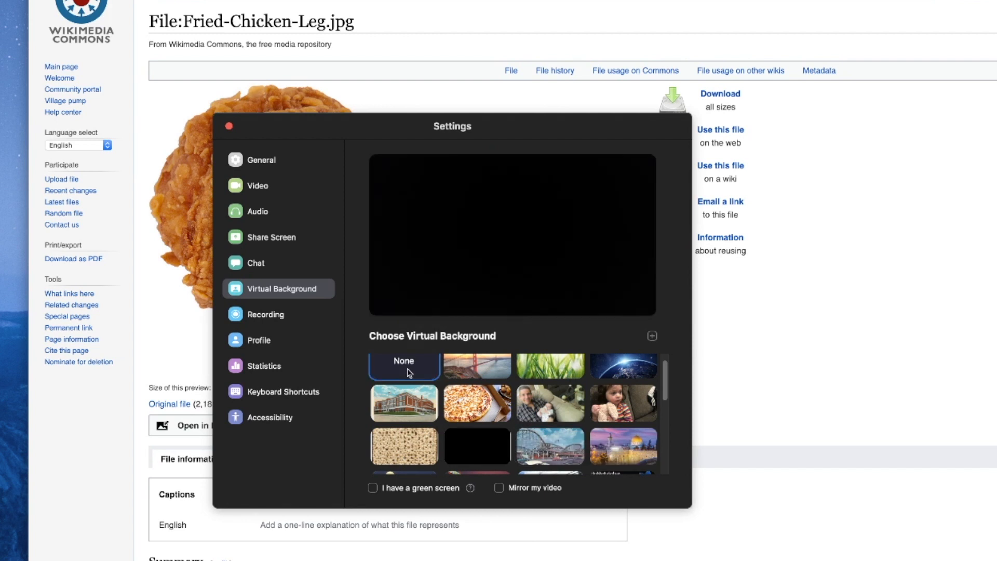
scroll(408, 367, down, 10)
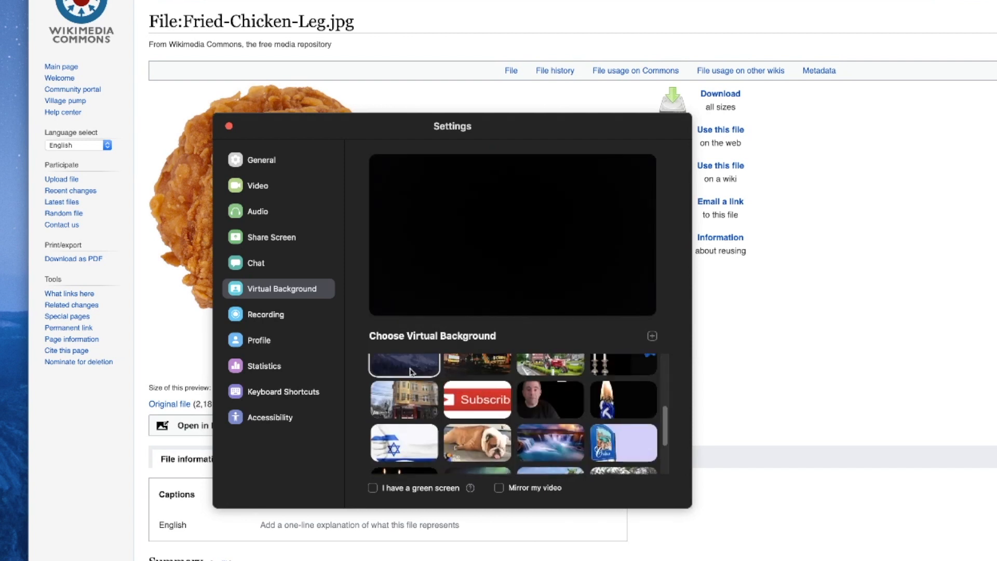
click(494, 459)
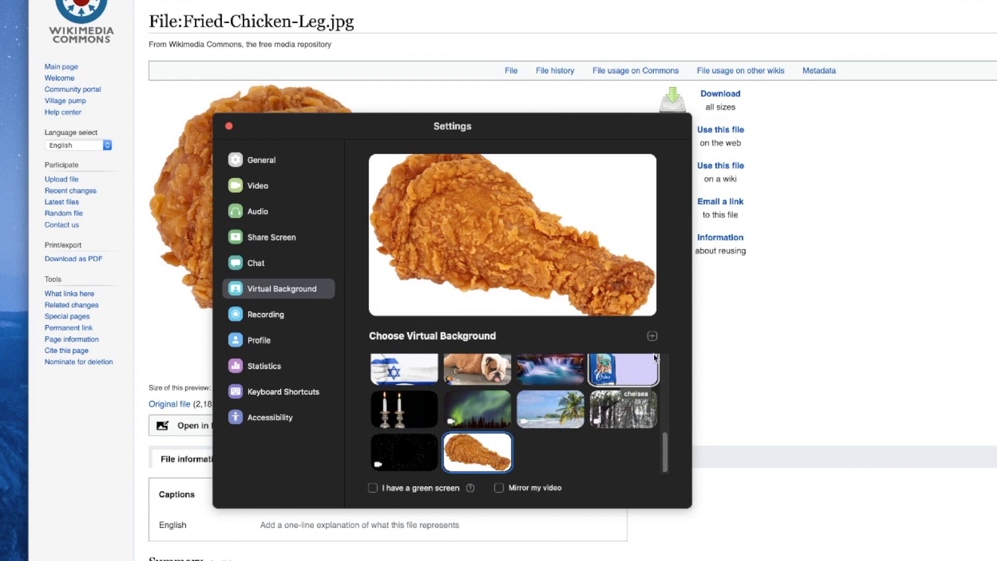
Add "Your Review Channel - We test and give a fair and accurate assessment.mp4" from the Desktop as a video background and remove it from the list.
click(653, 336)
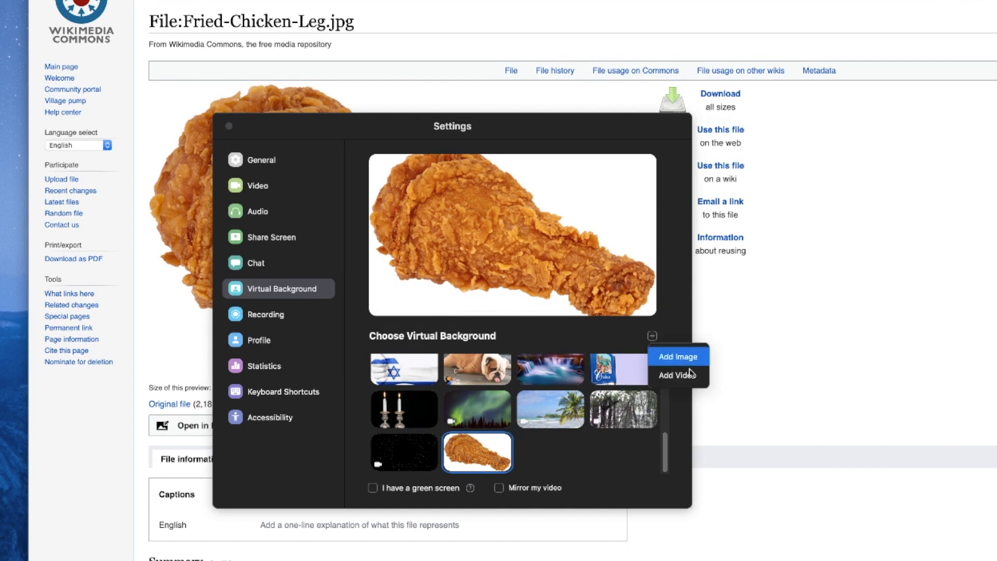
click(699, 382)
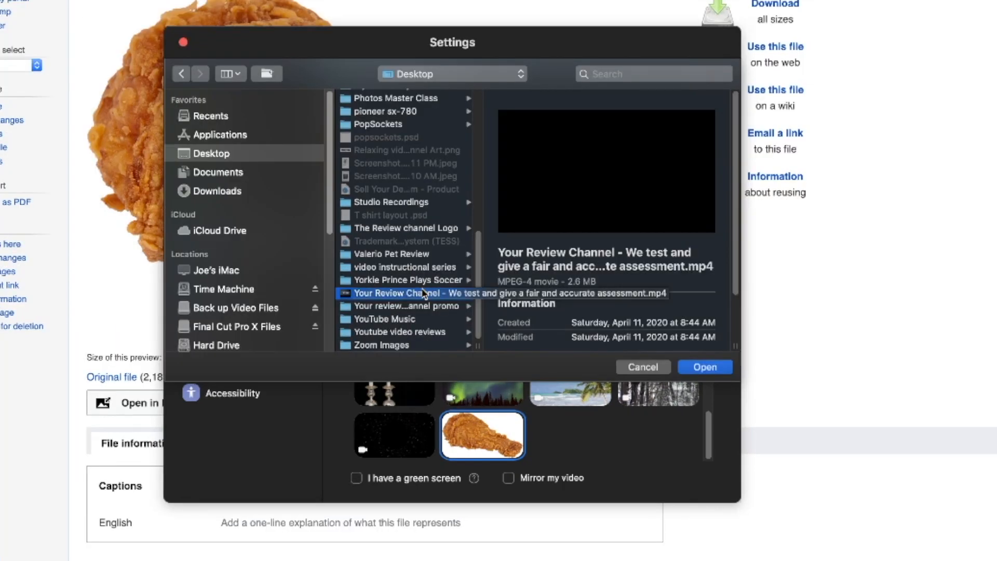
click(718, 372)
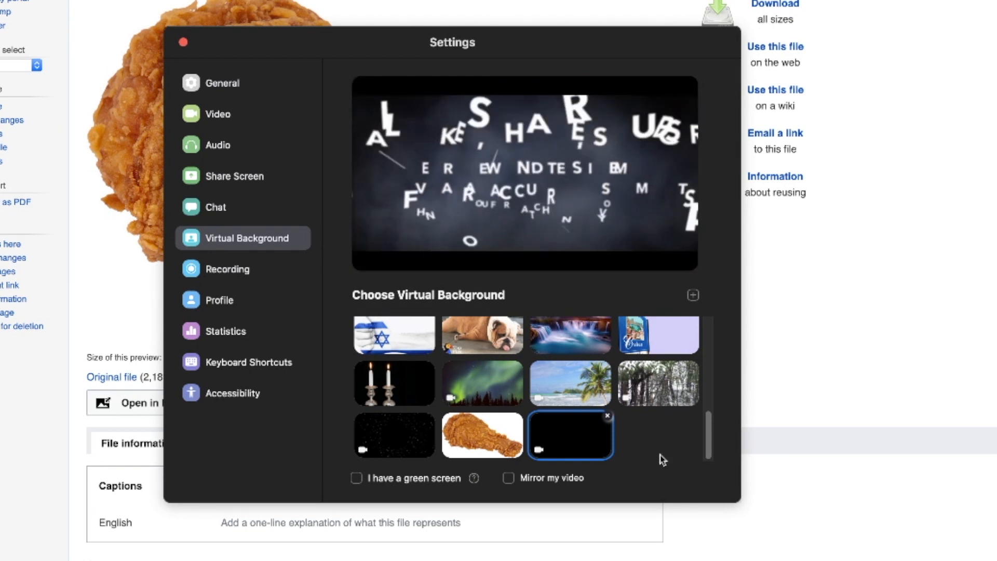
click(607, 415)
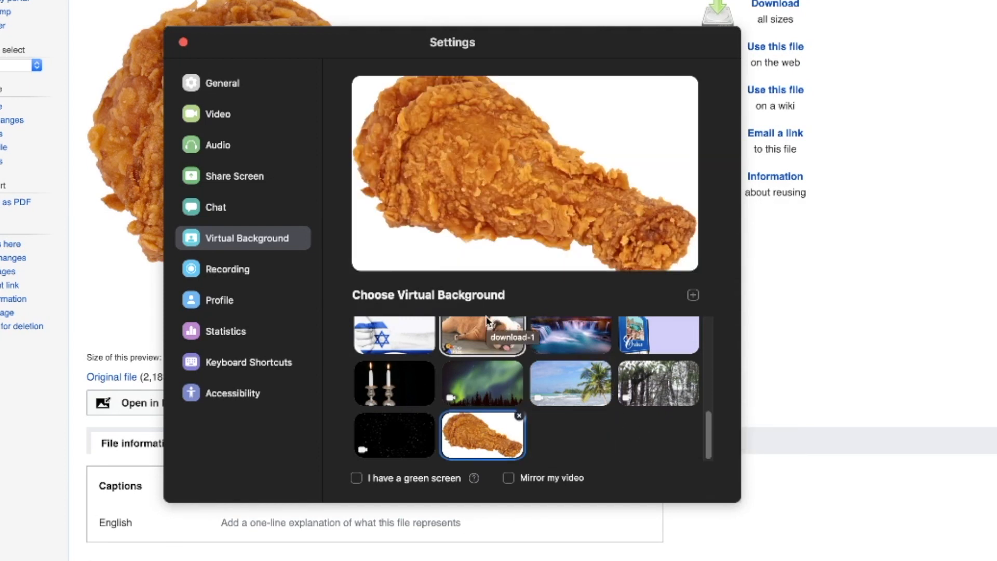
Try None and the Golden Gate Bridge image as the virtual background and close the Settings window.
scroll(421, 361, up, 5)
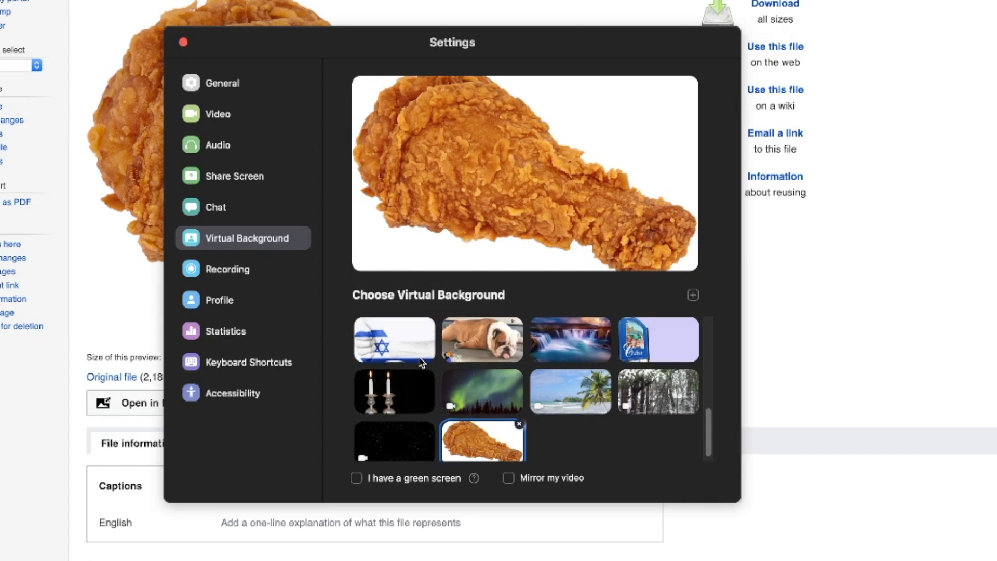
click(370, 342)
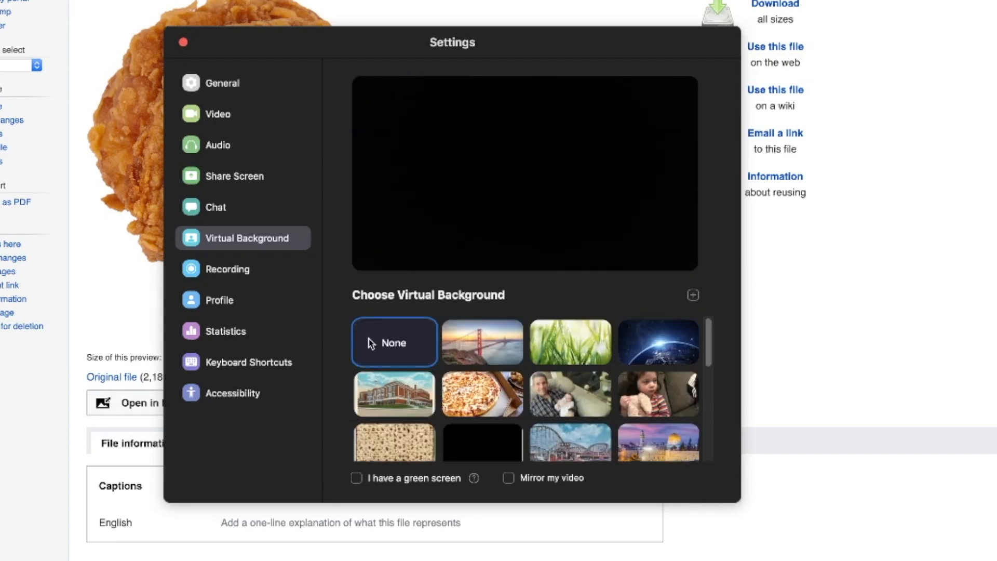
click(470, 354)
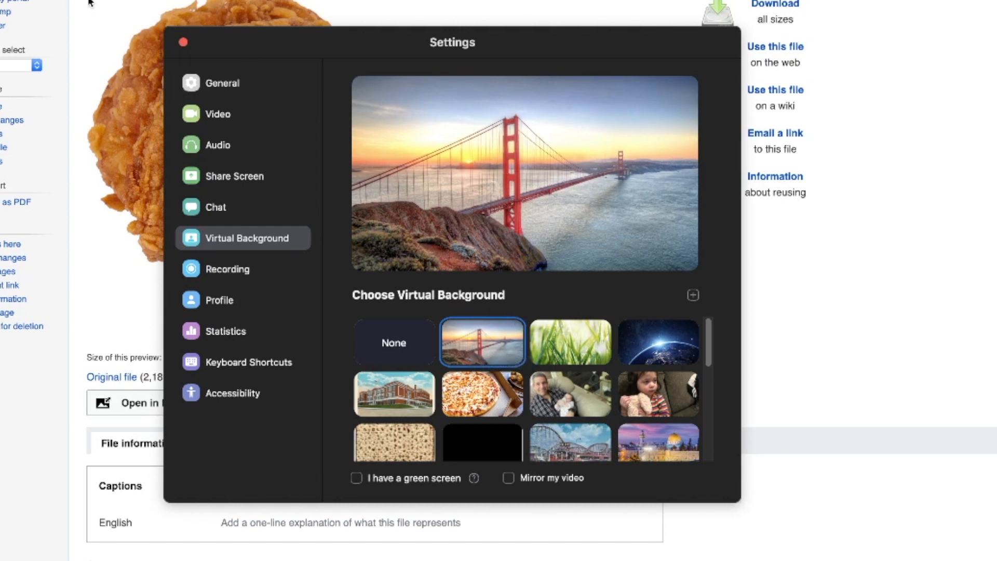
click(183, 42)
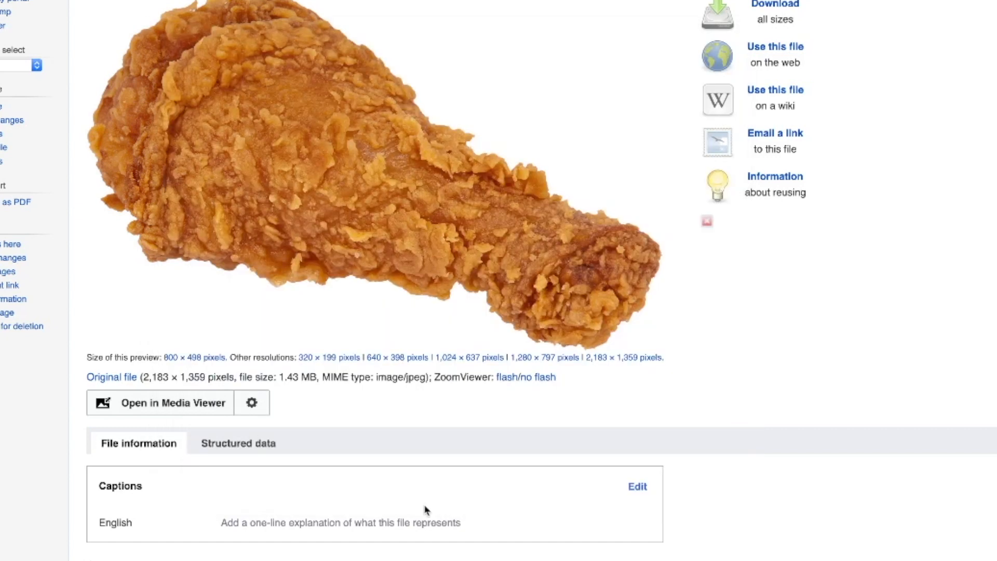
Switch to Zoom and reopen its virtual background settings.
key(super+Tab)
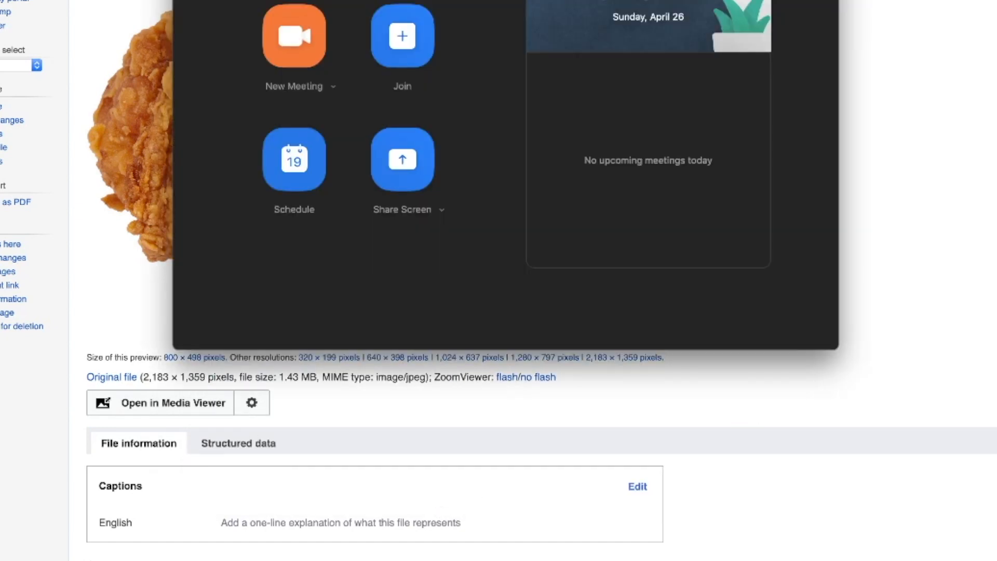
key(super+comma)
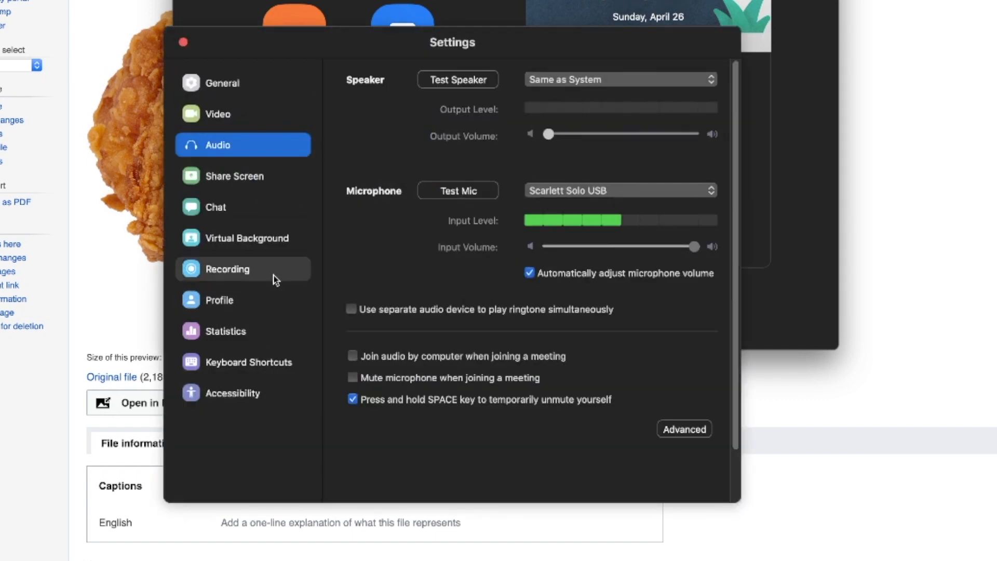
click(254, 237)
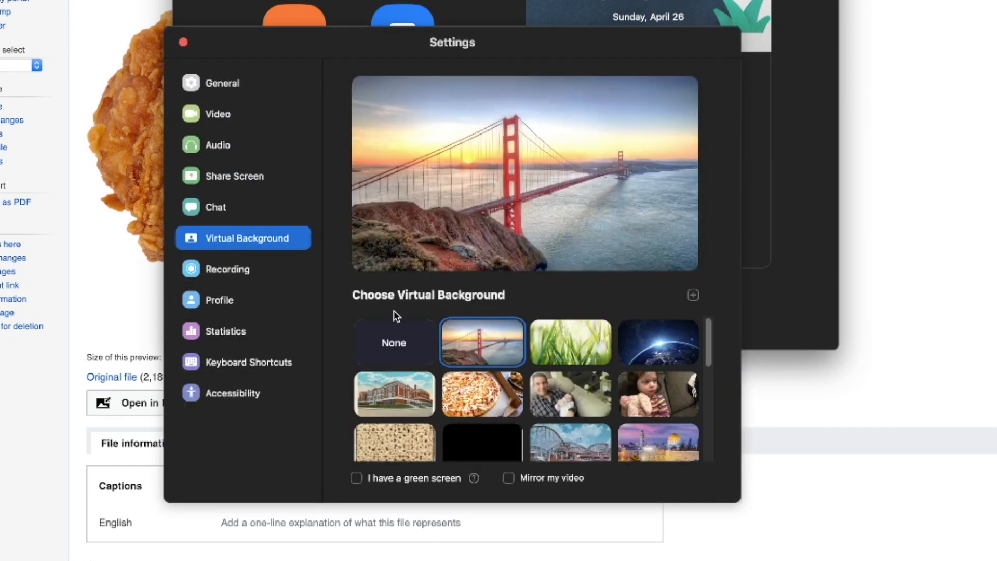
Apply the saved fried chicken image, the star video and the snowy forest video in turn as the virtual background.
scroll(483, 363, down, 10)
click(488, 444)
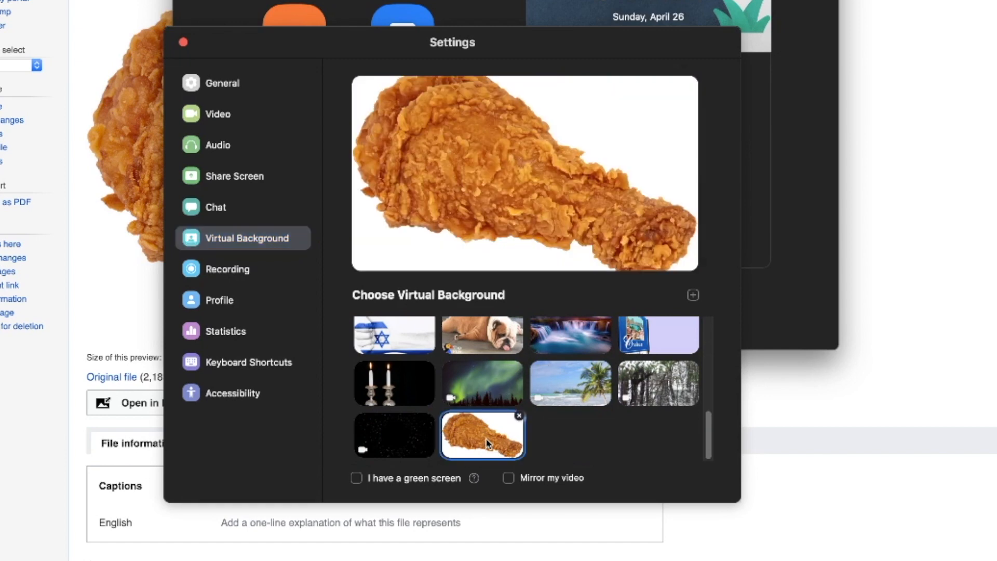
click(365, 448)
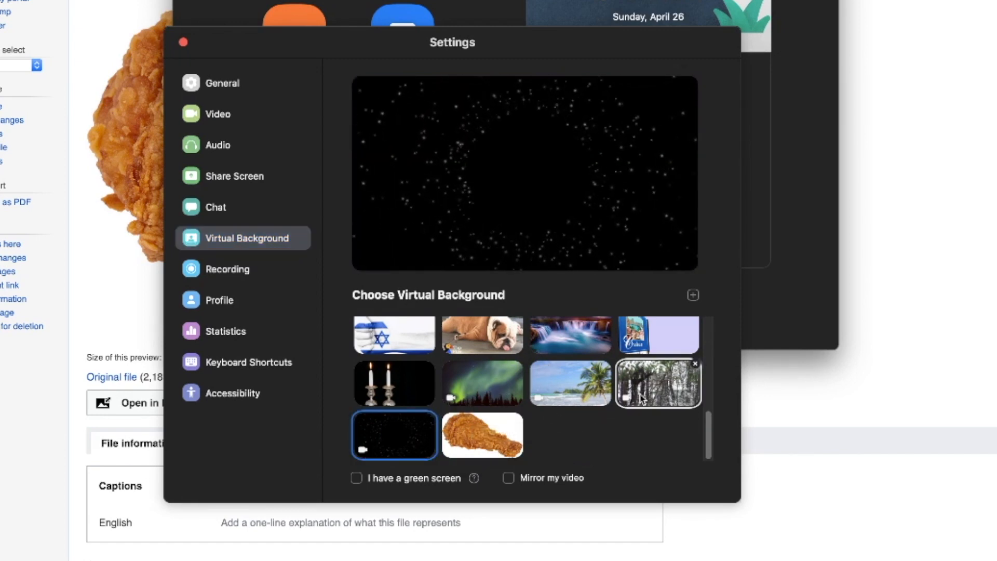
click(658, 389)
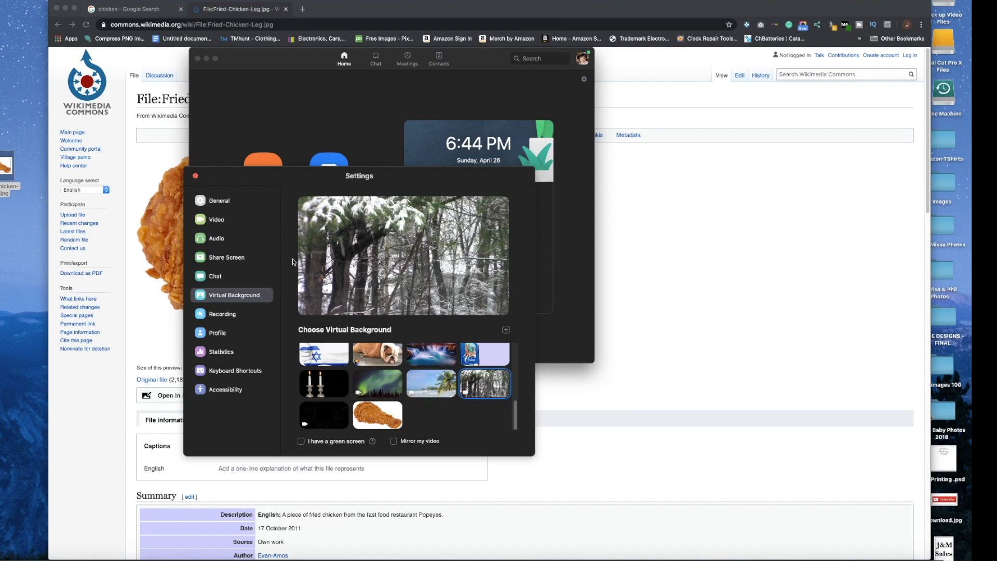
View the Audio settings and return to the virtual background settings.
click(251, 260)
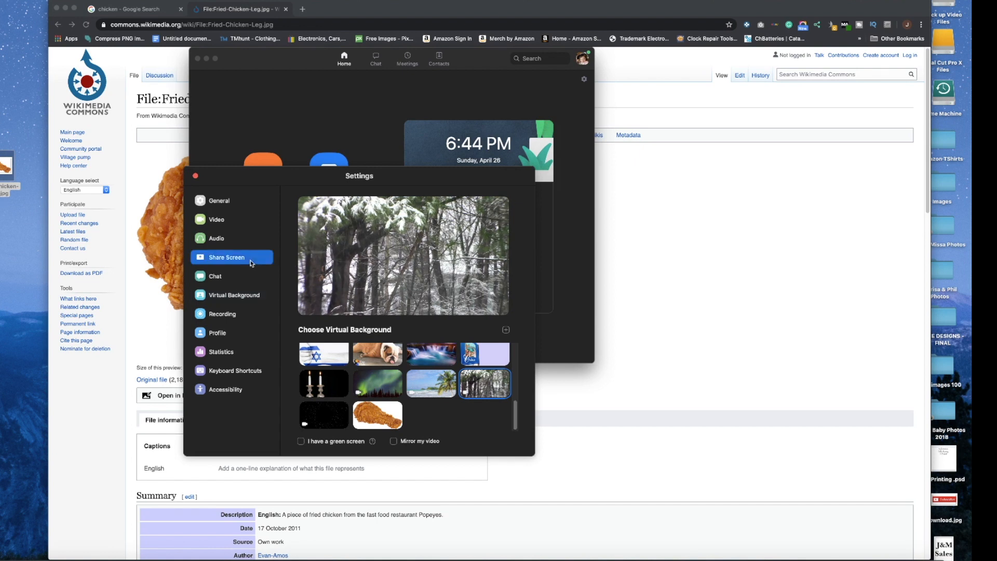
click(231, 244)
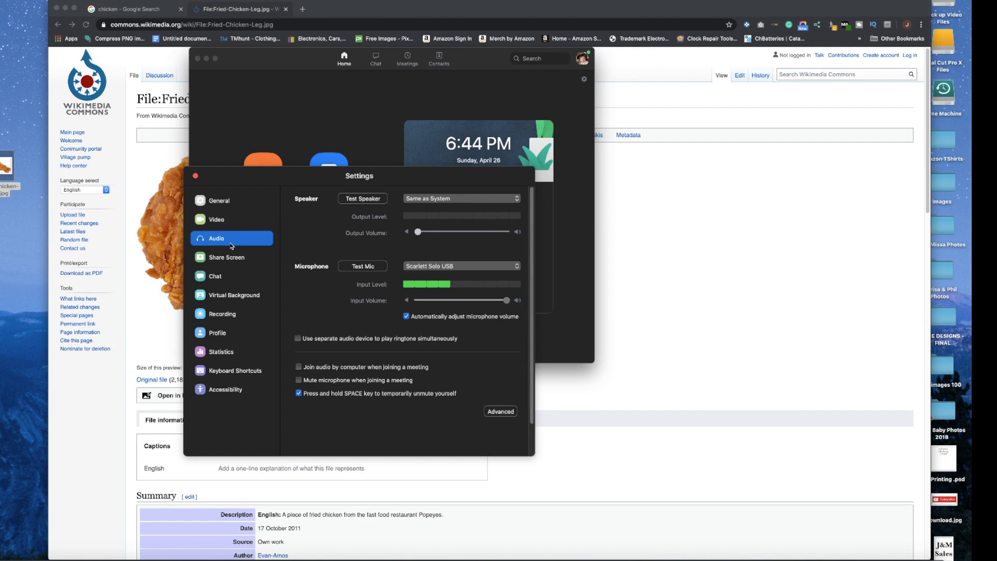
click(239, 295)
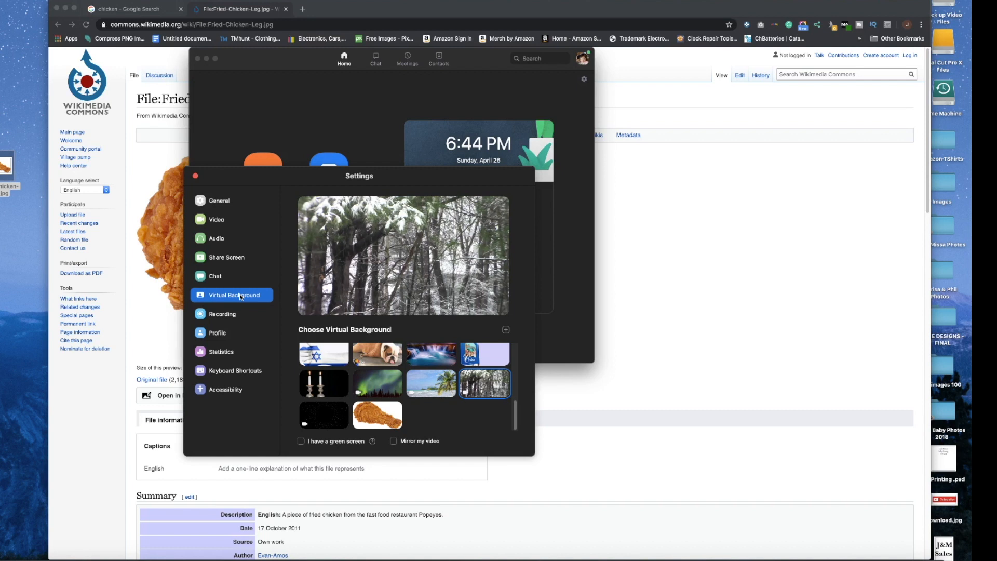
Try the Cyclone roller coaster and the Oasis casino images as the virtual background.
scroll(342, 383, up, 5)
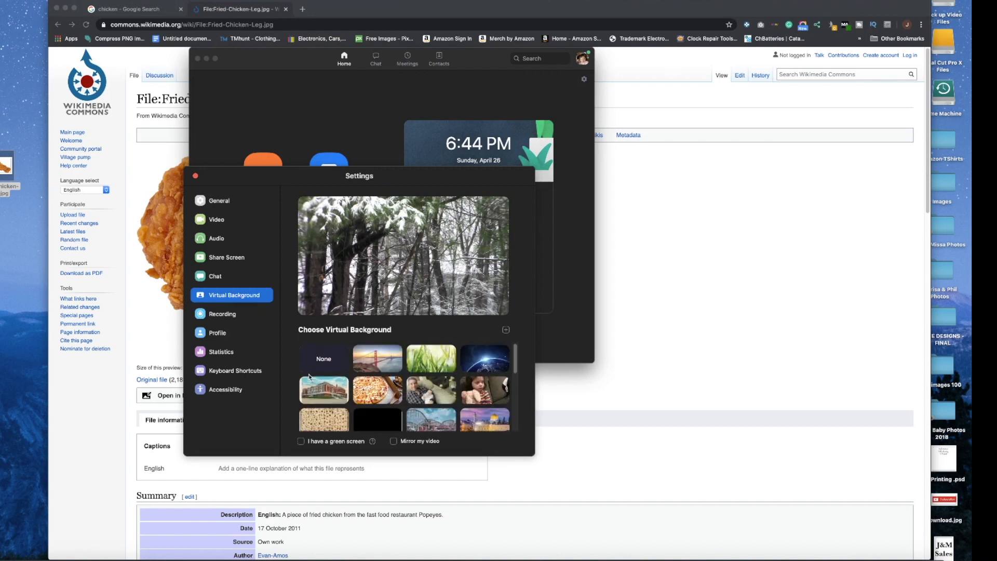
scroll(309, 378, down, 3)
click(442, 368)
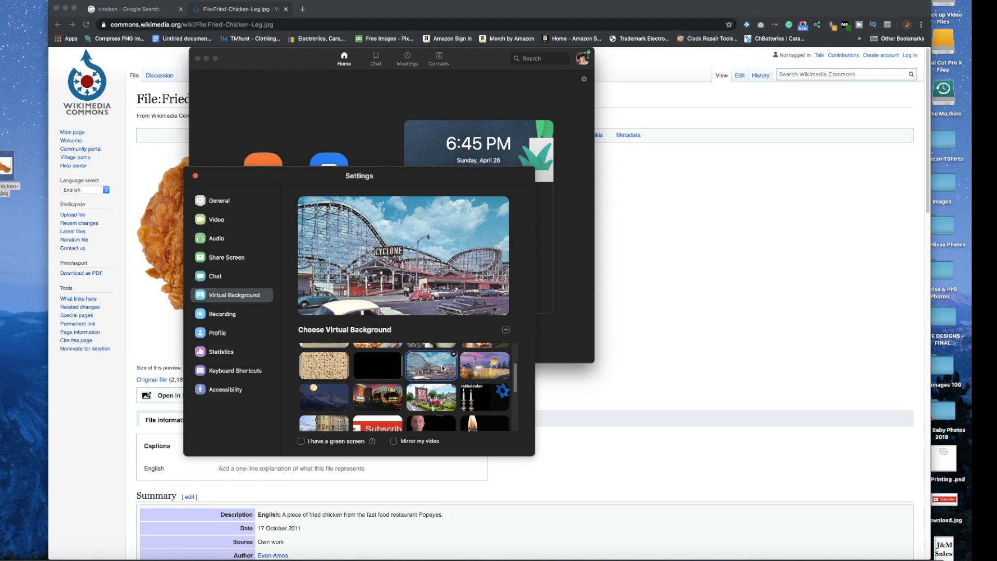
click(381, 402)
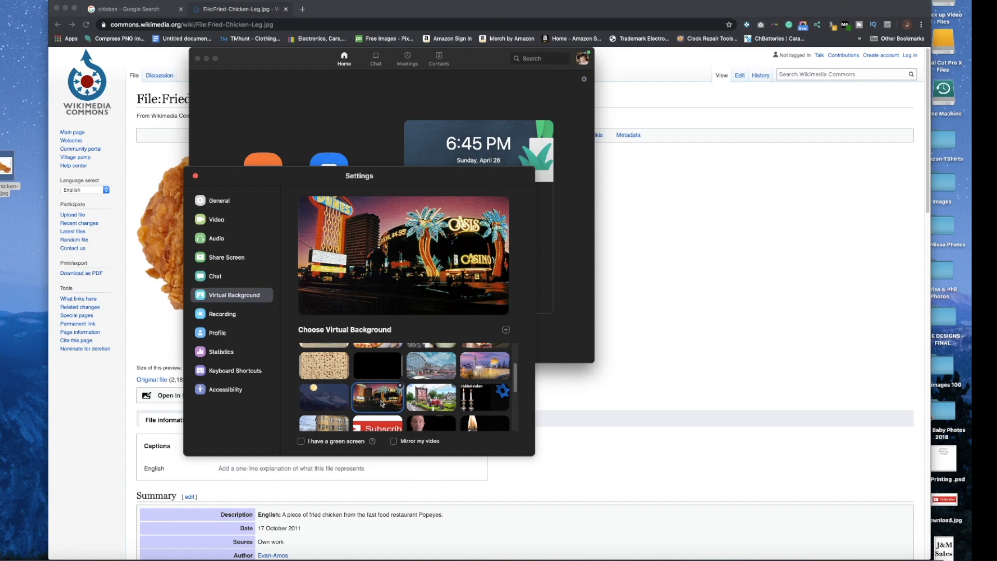
Try the Subscribe image and apply the pizza image as the virtual background.
scroll(382, 403, up, 3)
scroll(384, 407, down, 7)
scroll(387, 415, up, 3)
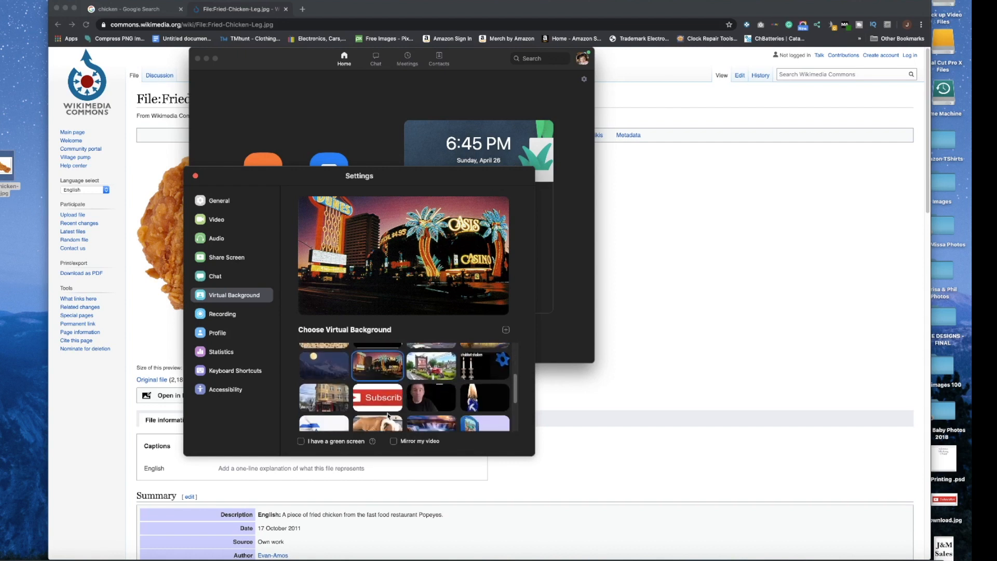
click(382, 402)
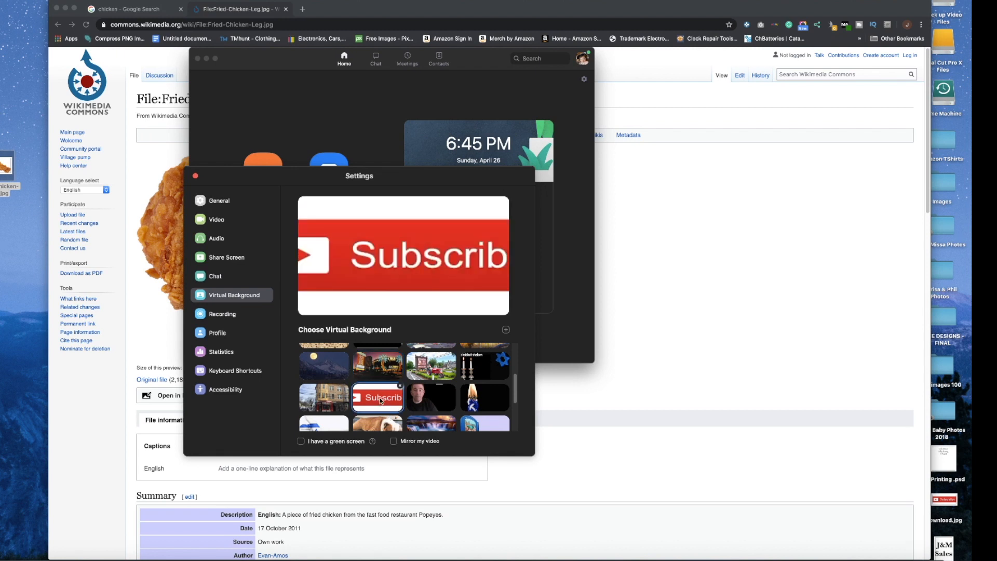
scroll(381, 401, up, 5)
click(379, 400)
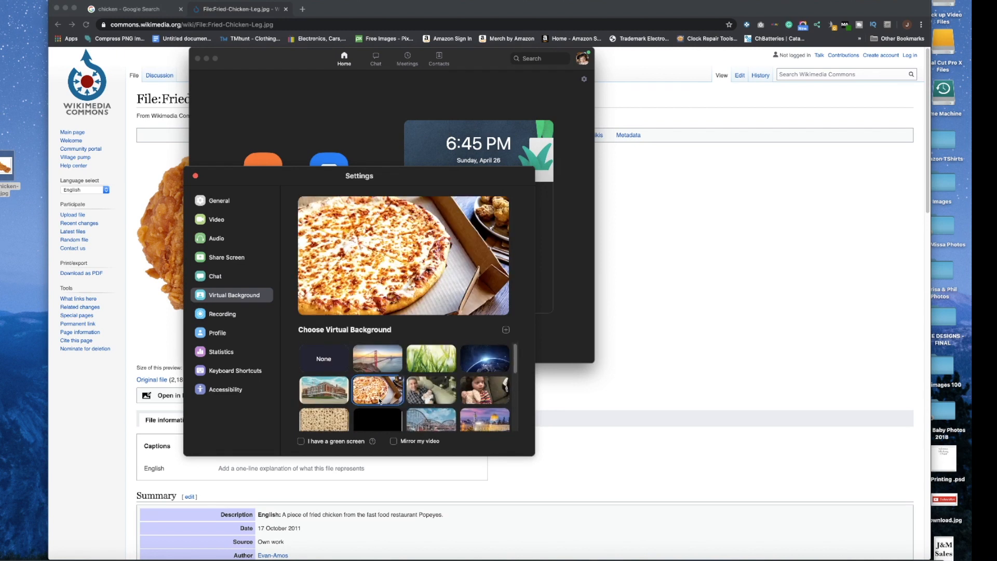